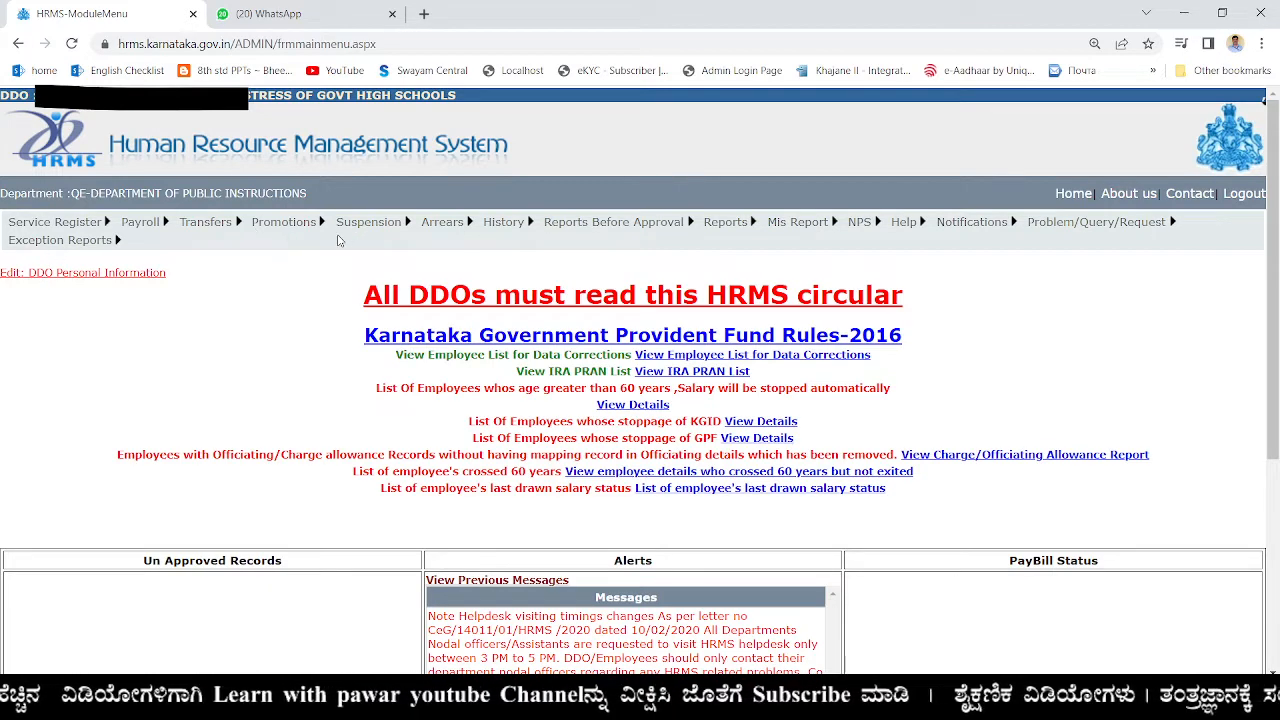
- Record and approve the employee's Additional Charge officiating entry from 25/06/2021 to 24/09/2021 with the remark "Additional Increment Allowance"
mouse_move(304, 228)
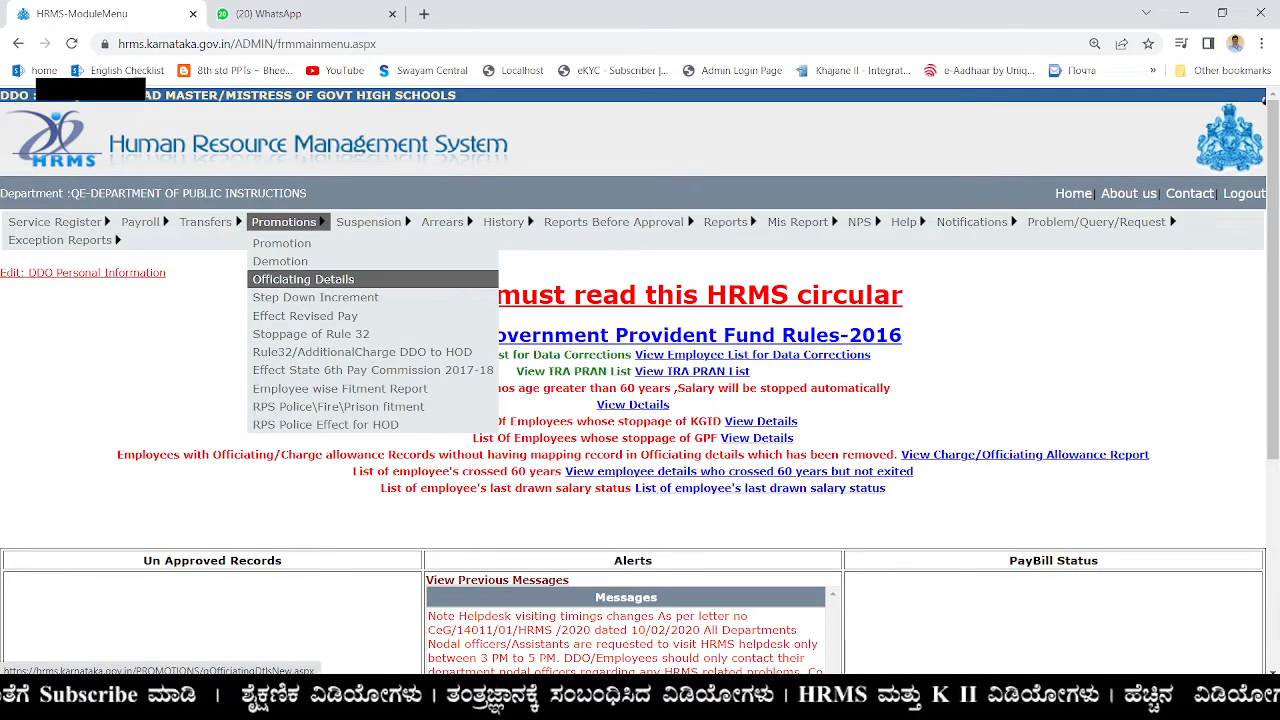
click(303, 279)
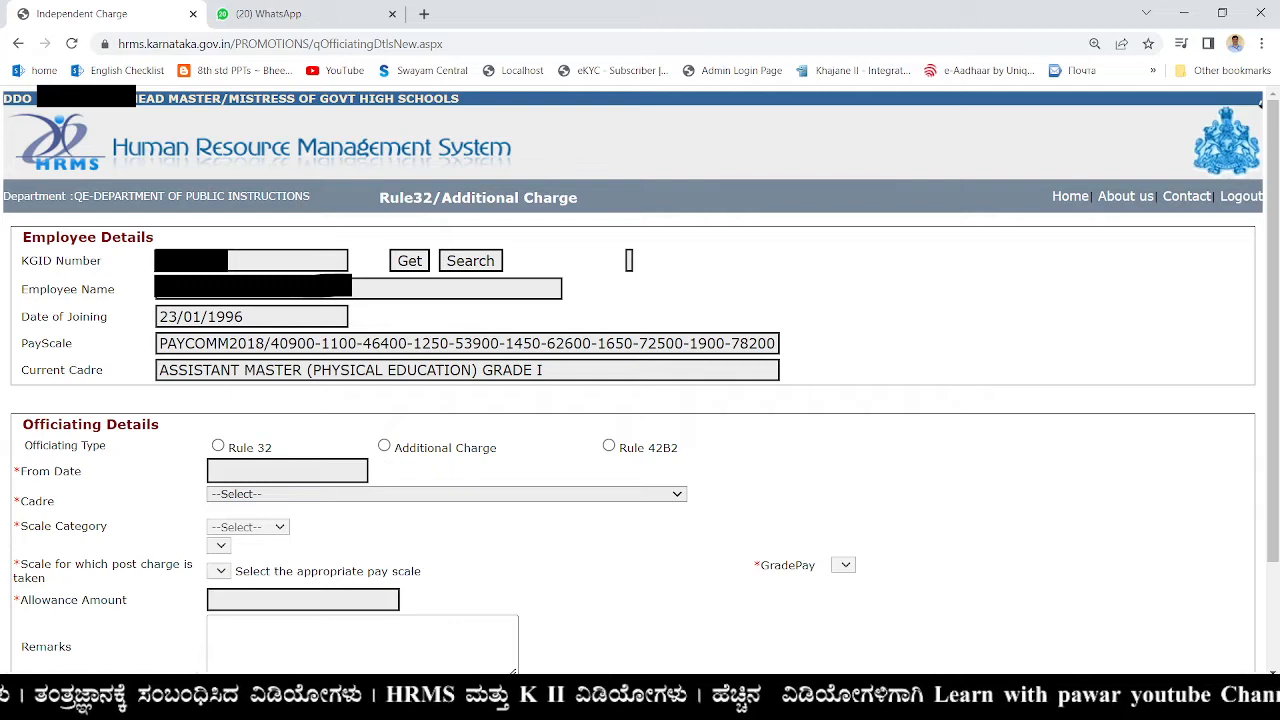
click(384, 445)
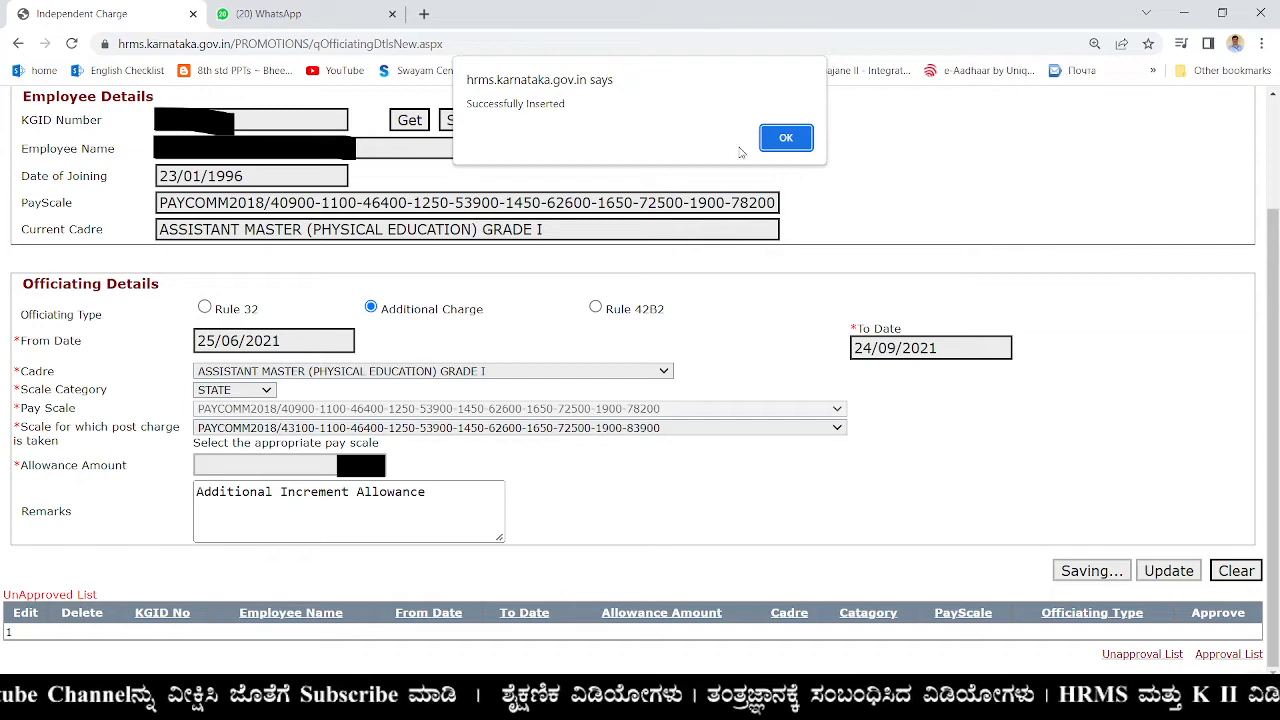
key(Return)
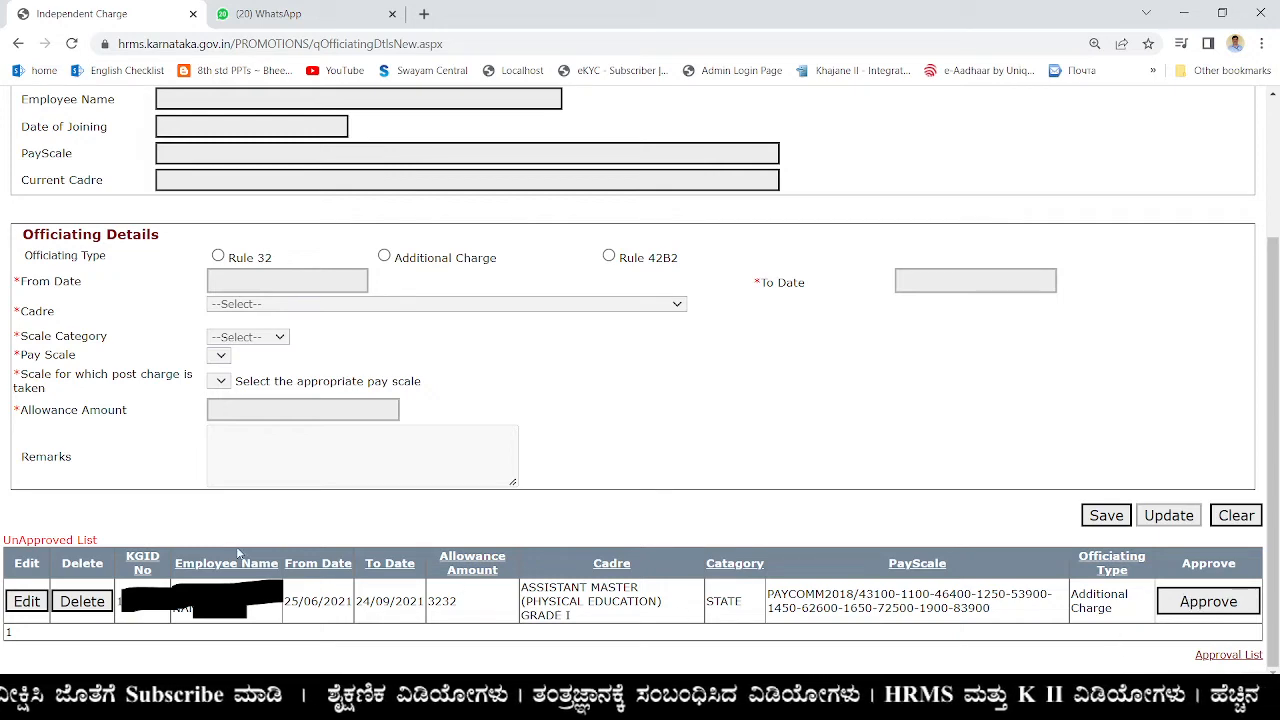
click(1177, 602)
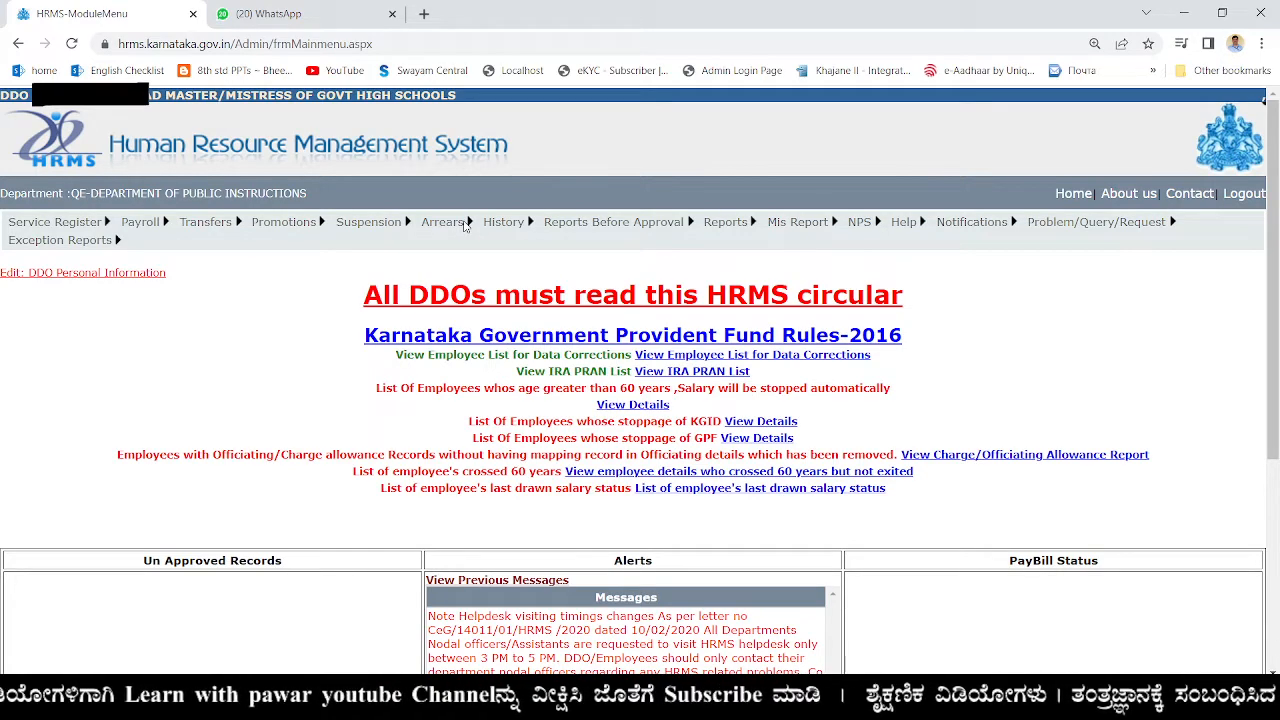
- Open Generate Arrears and retrieve the employee's record by KGID number
click(452, 226)
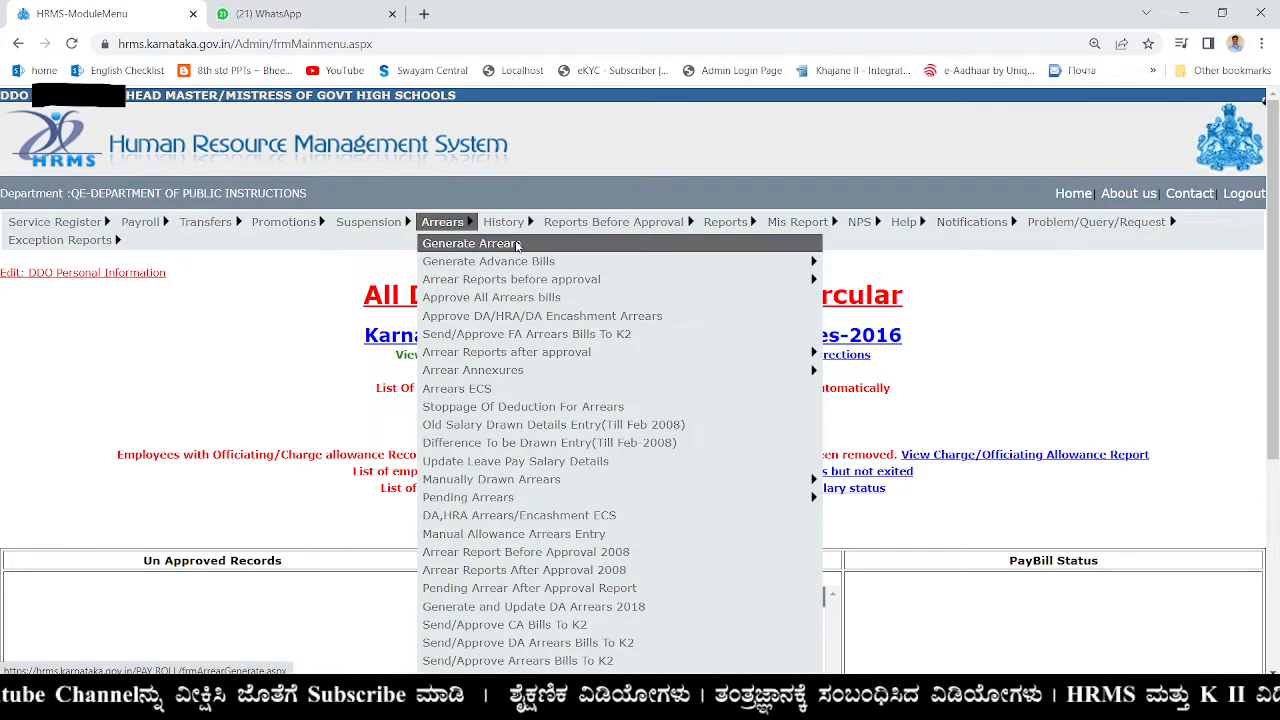
click(518, 244)
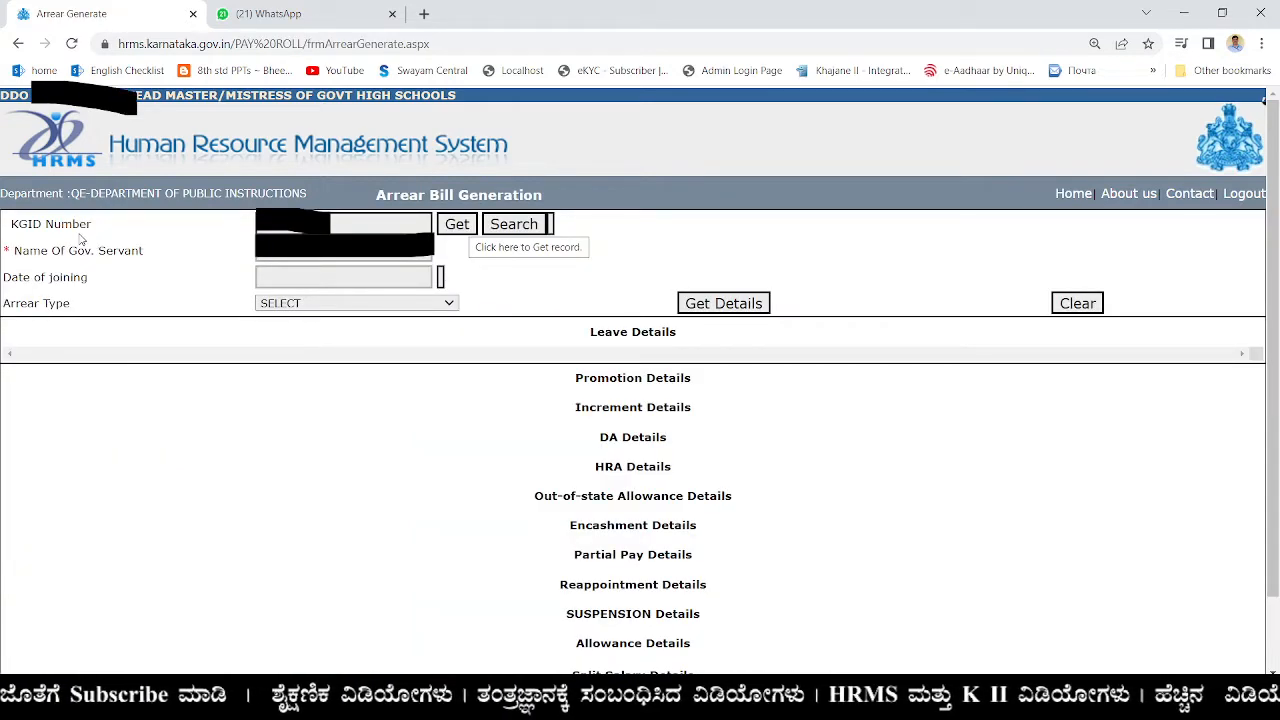
click(456, 226)
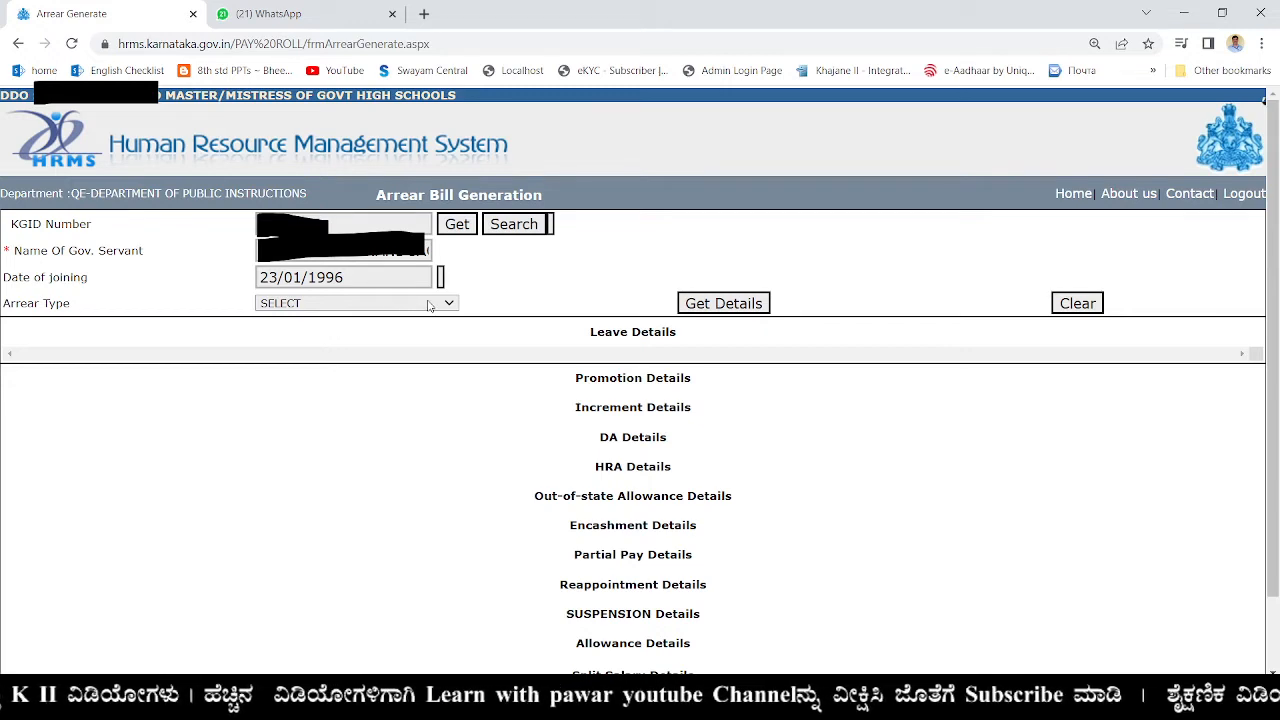
- Set the arrear type to Allowance with Officiating Allowance and get the employee's arrear details
click(430, 305)
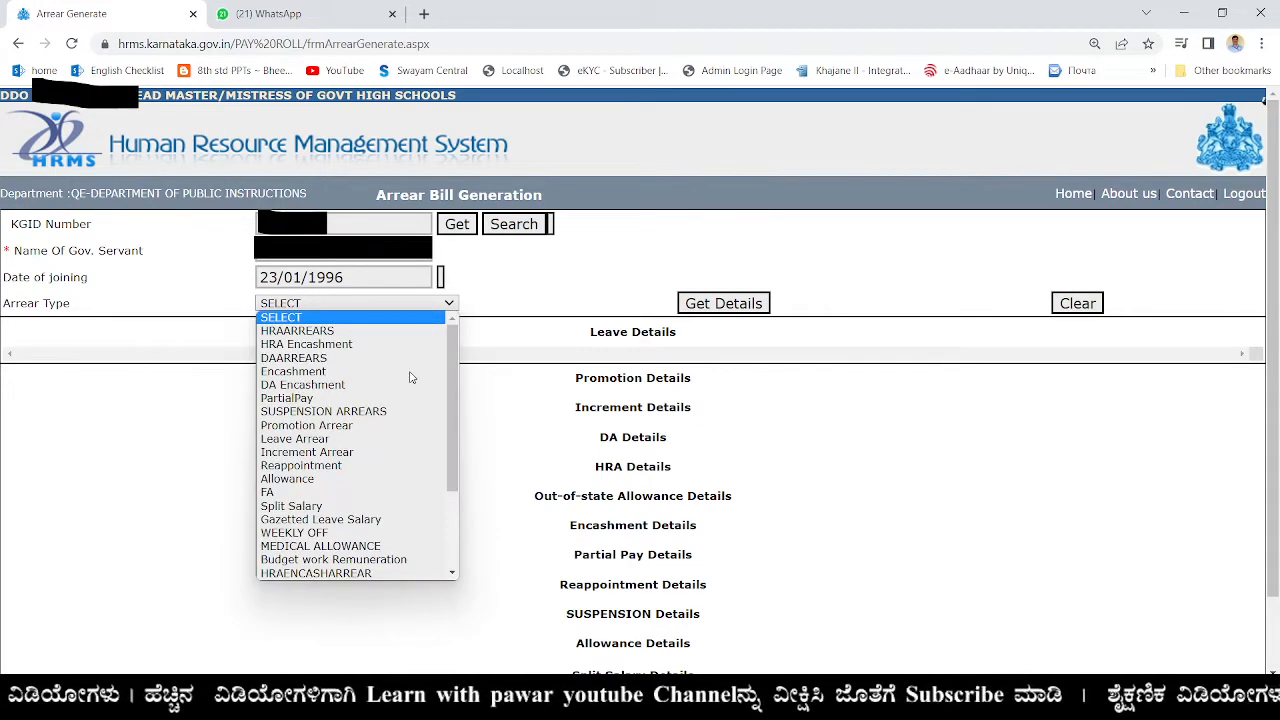
click(307, 480)
click(535, 303)
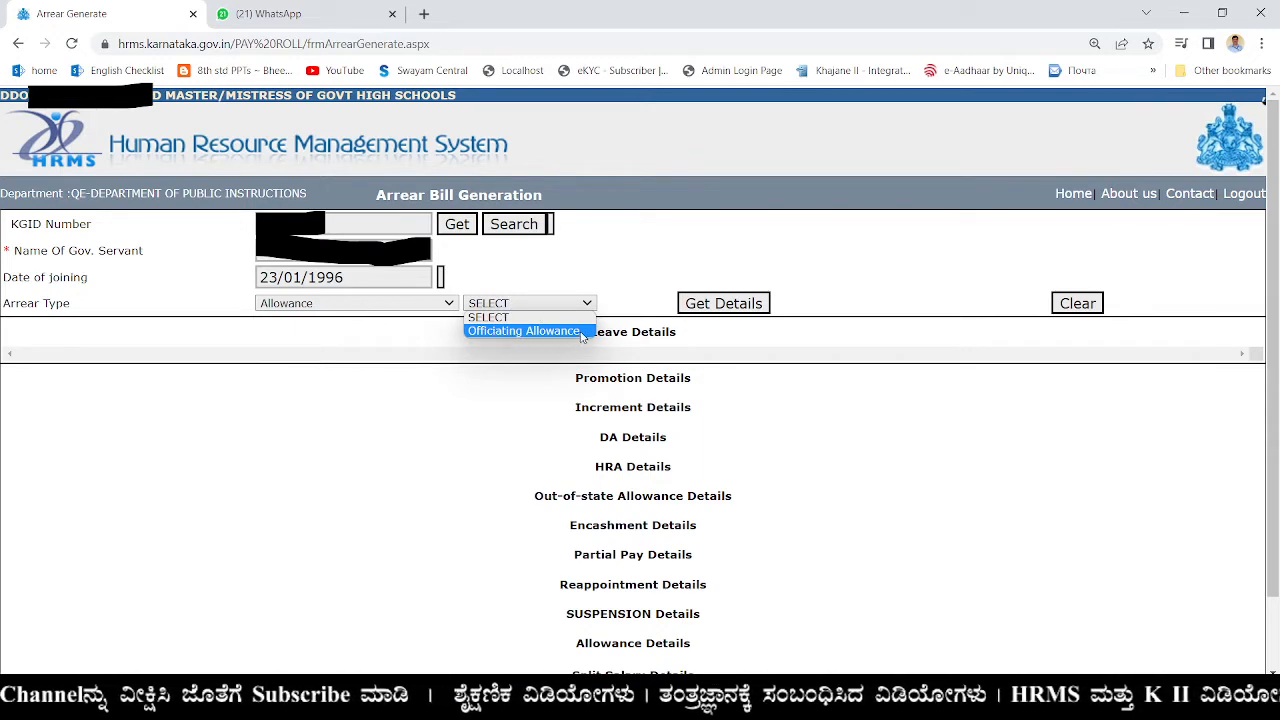
click(723, 307)
- Generate the allowance arrear for the period 03/12/2020 to 02/03/2021
scroll(725, 307, down, 3)
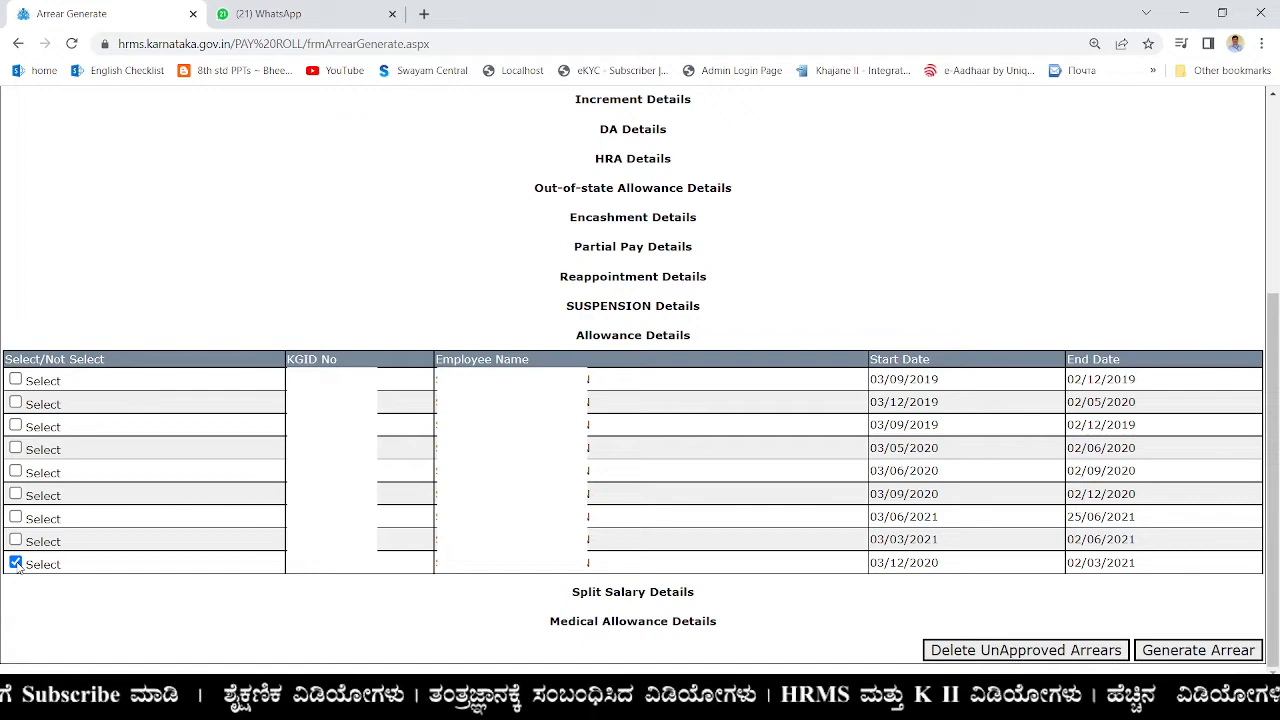
click(1200, 650)
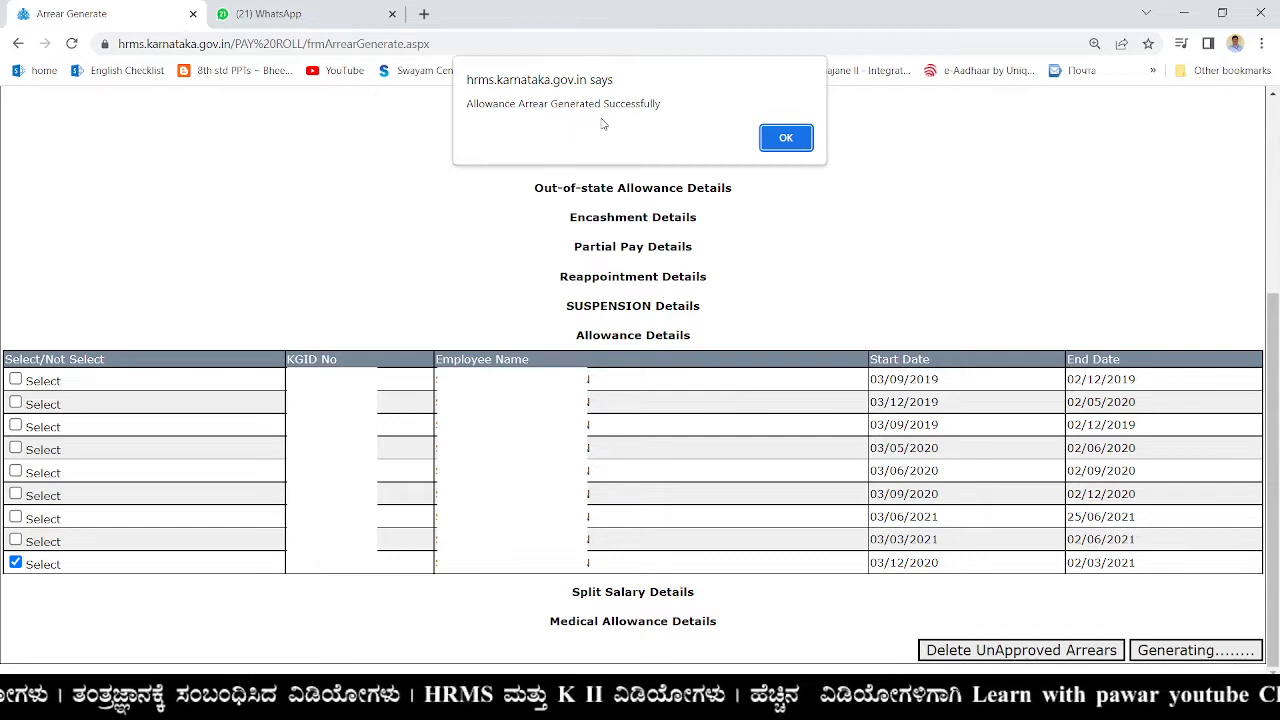
click(790, 140)
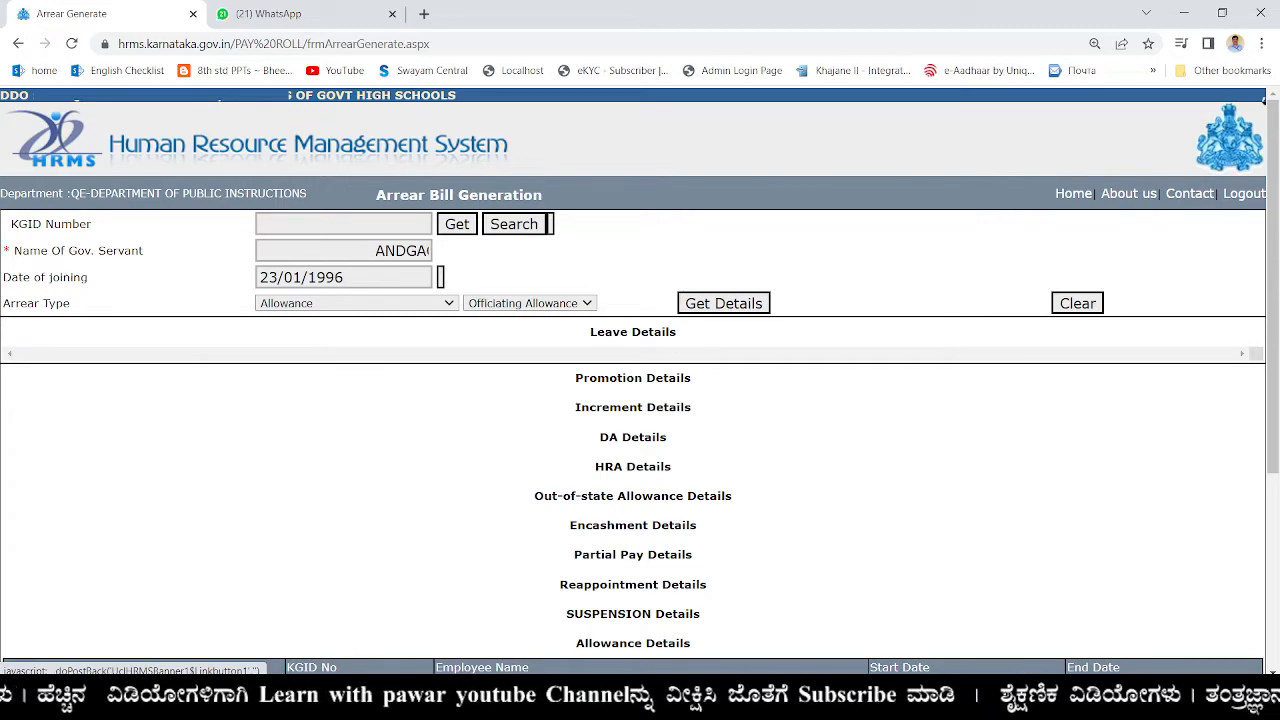
- Open Send/Approve CA Bills To K2 for Charge Allowance arrears from December 2020 to June 2021, approving for all
click(1062, 198)
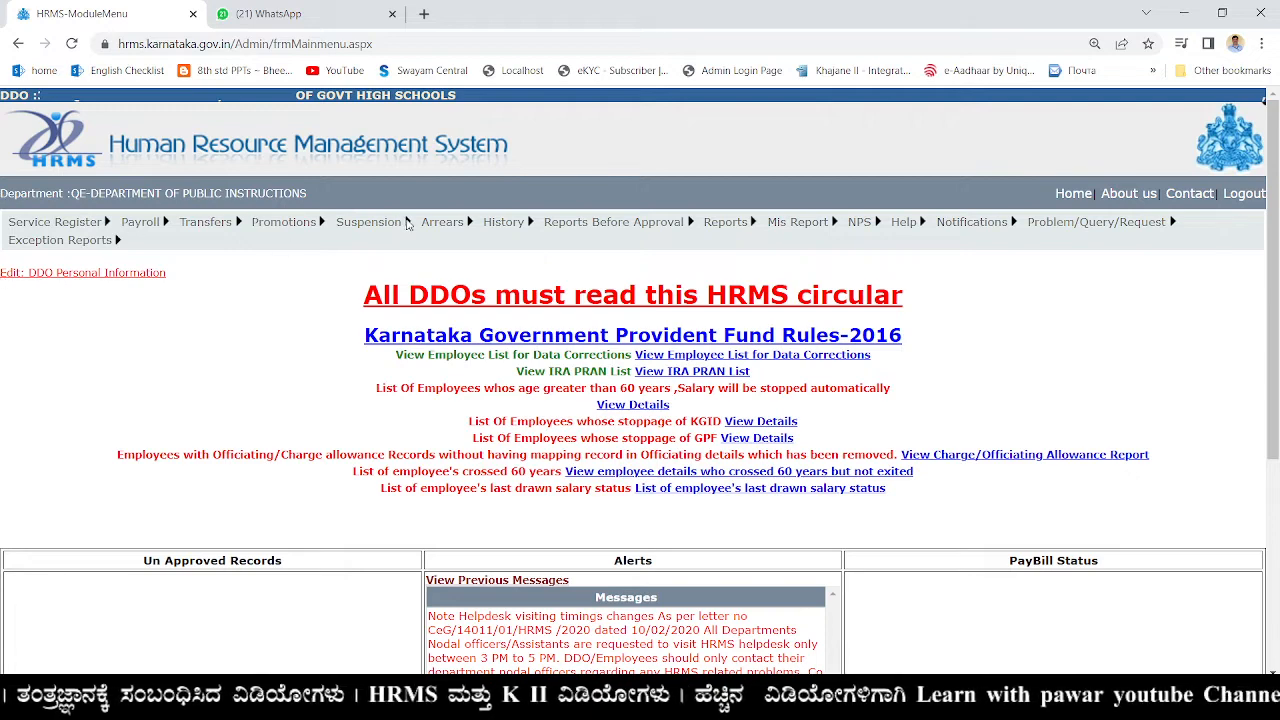
mouse_move(466, 230)
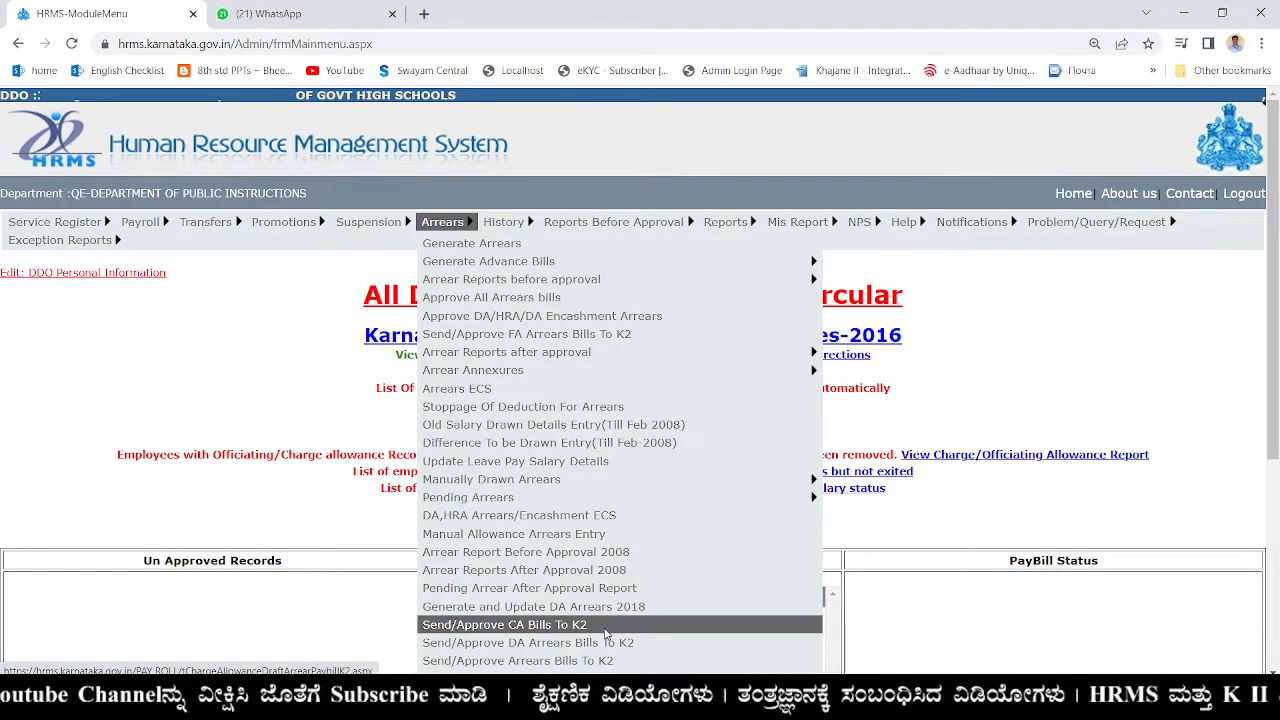
click(605, 627)
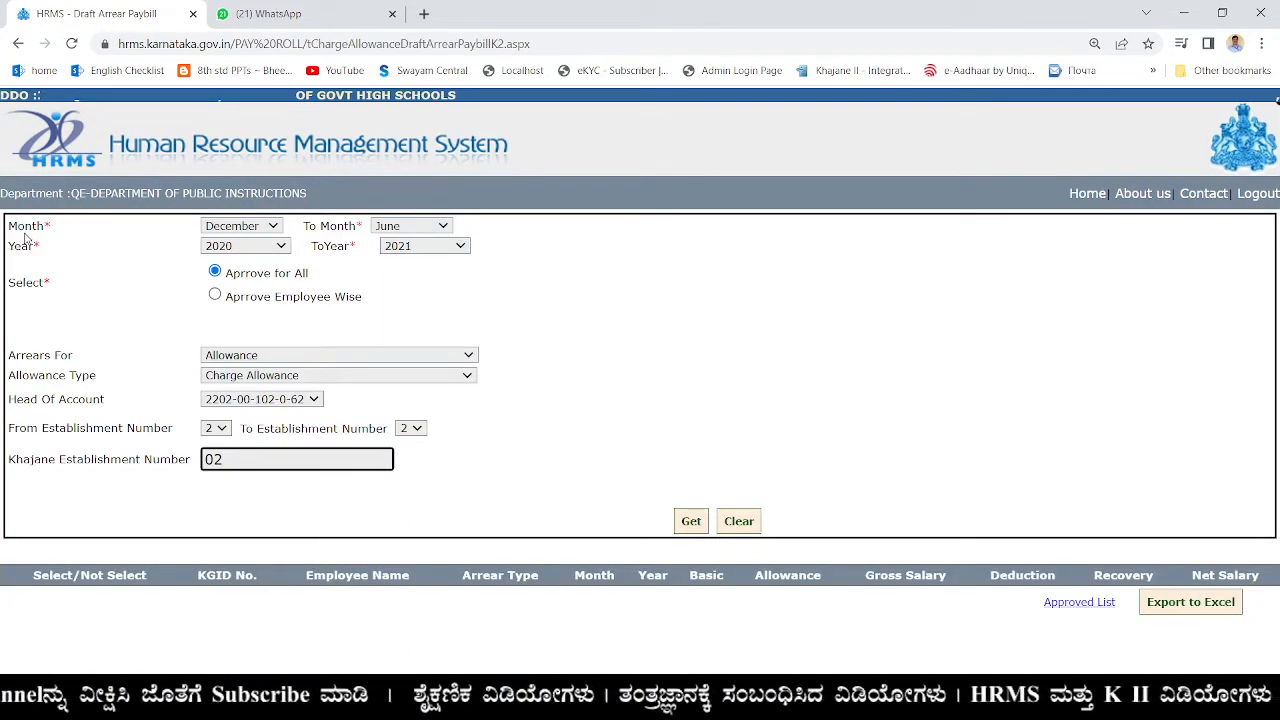
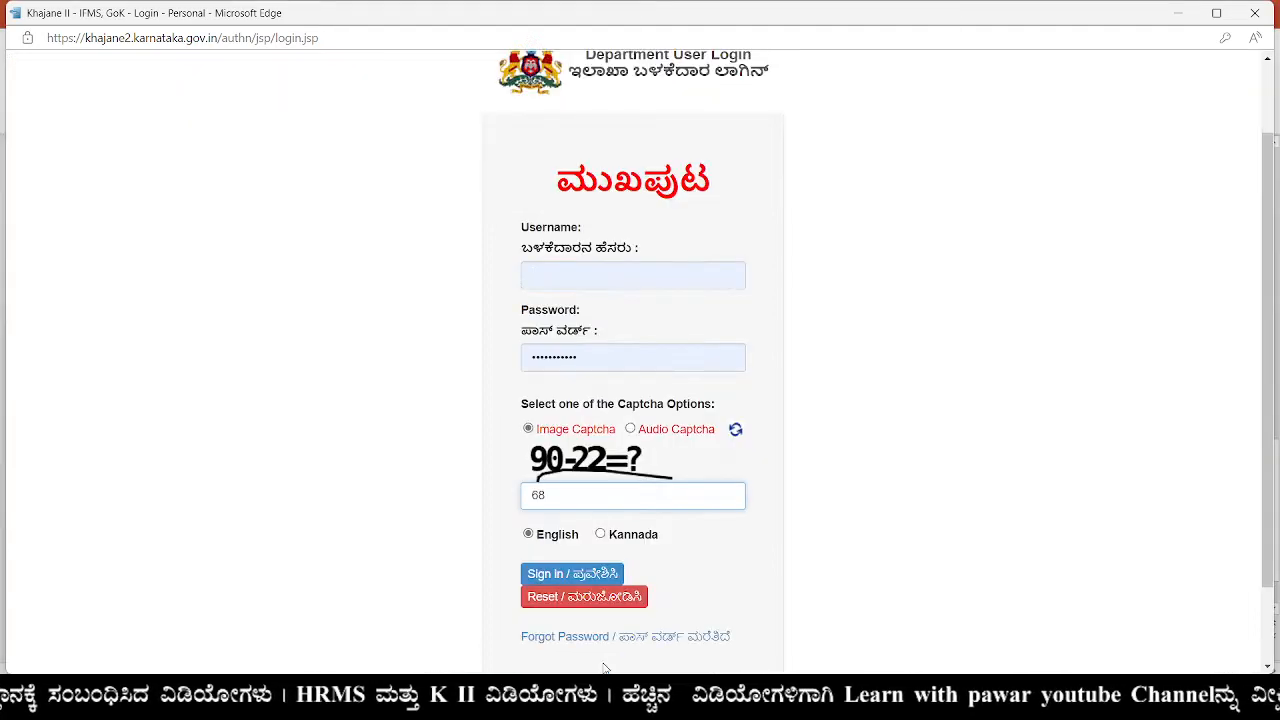
- Switch to Khajane II, sign in to the department account and enter with the Superintendent role
click(614, 575)
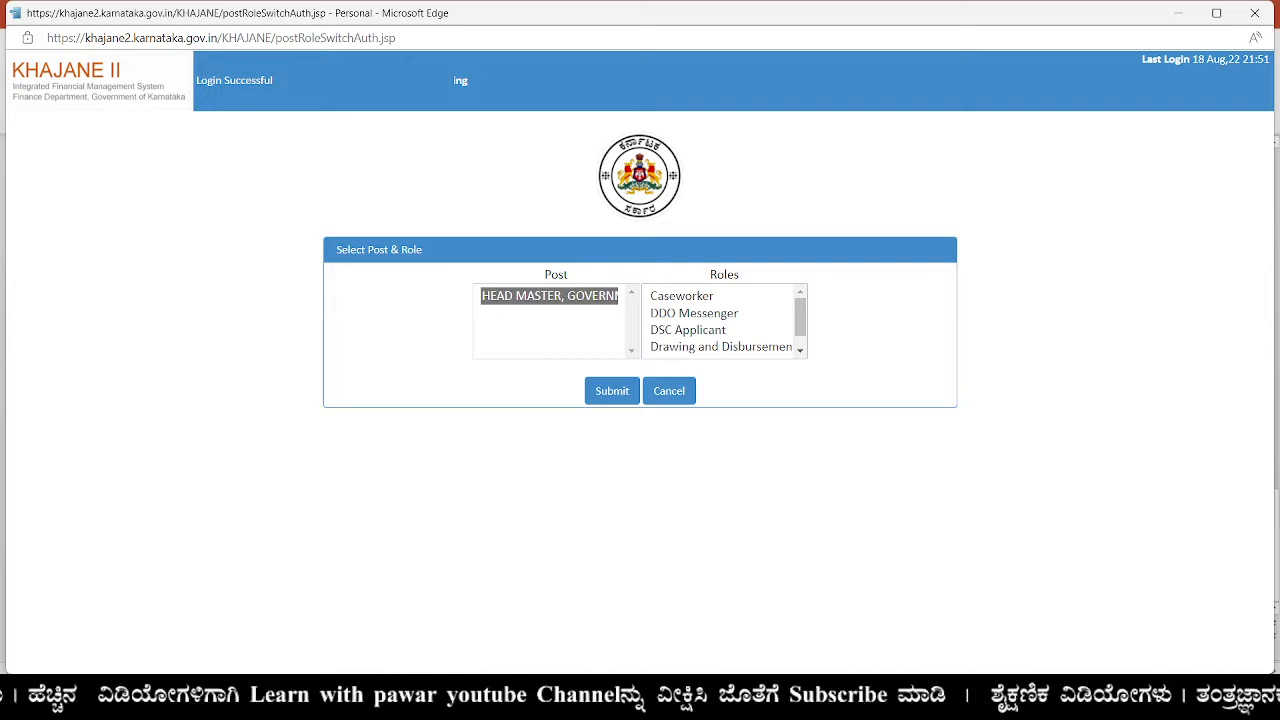
click(789, 355)
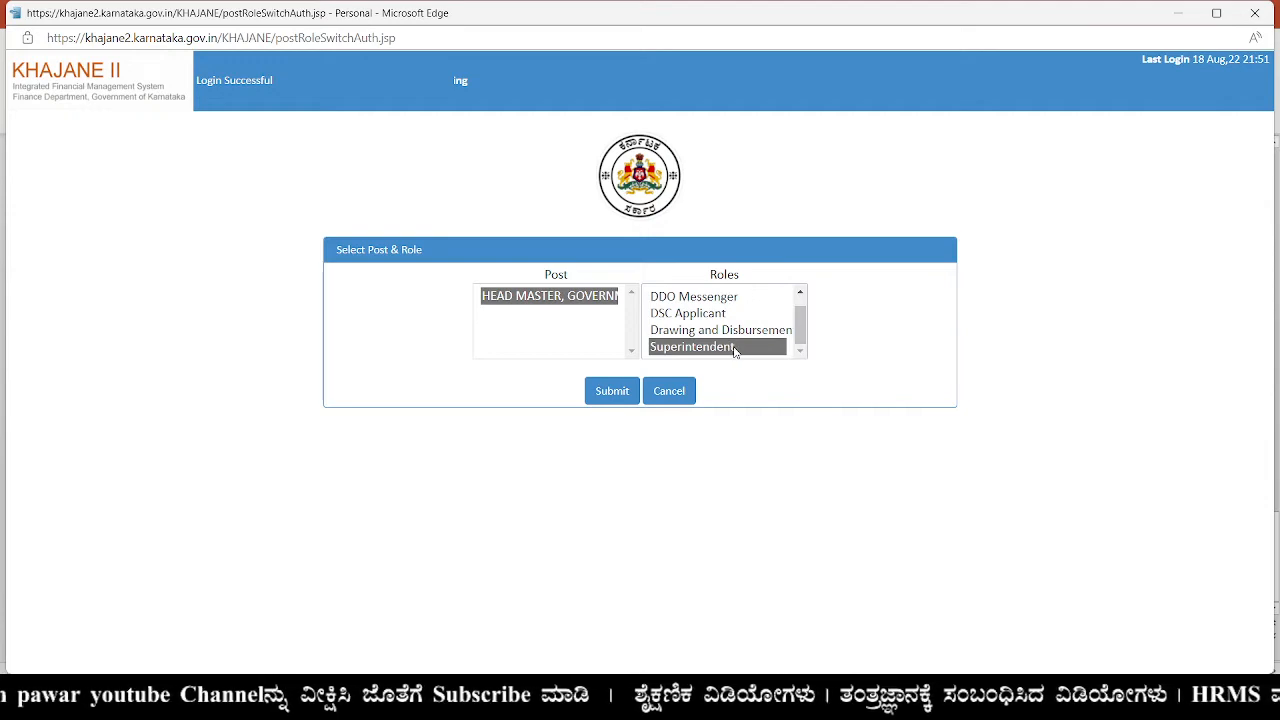
click(603, 393)
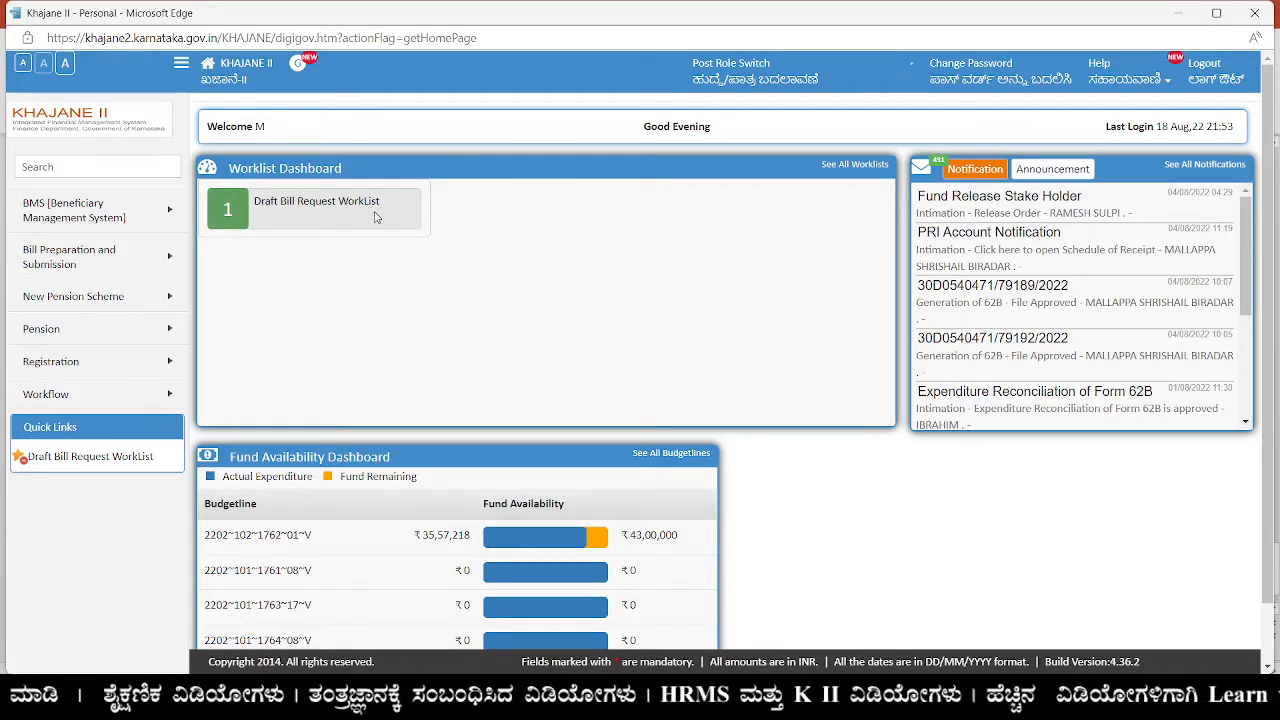
- Open the Charge Allowance bill request from the Draft Bill Request WorkList and mark its expenditure HoA as verified
click(288, 212)
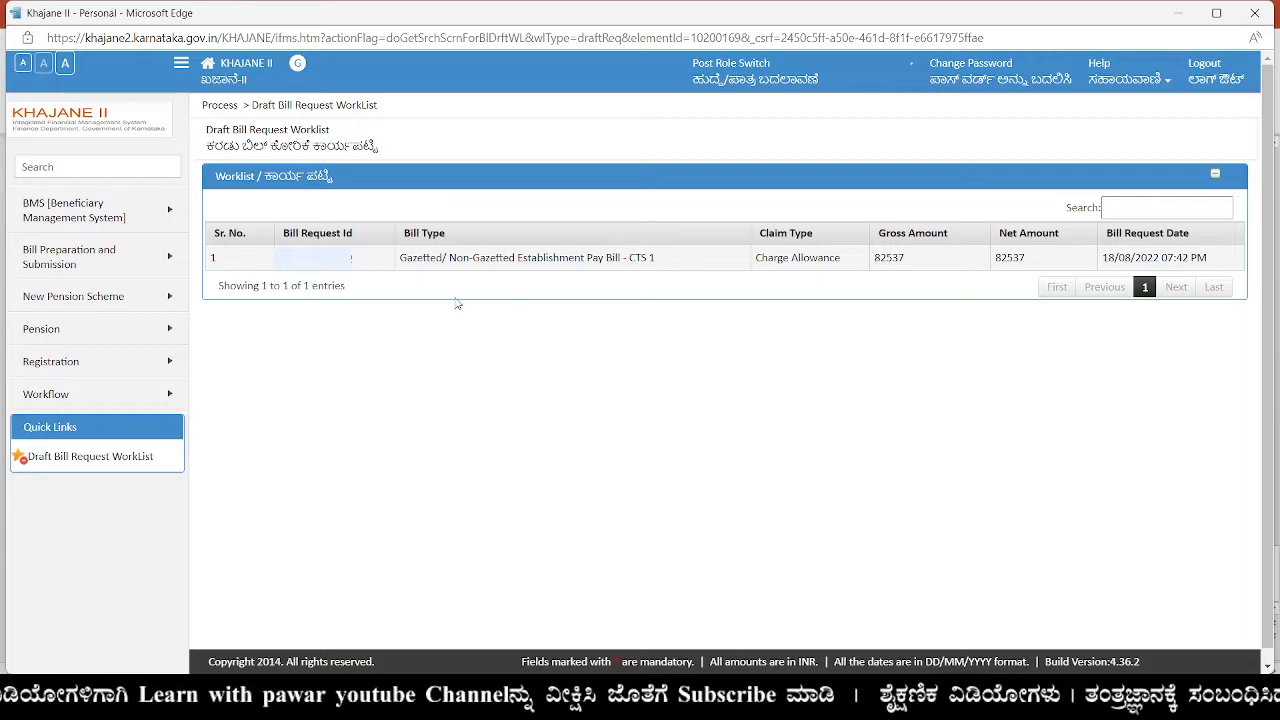
click(322, 262)
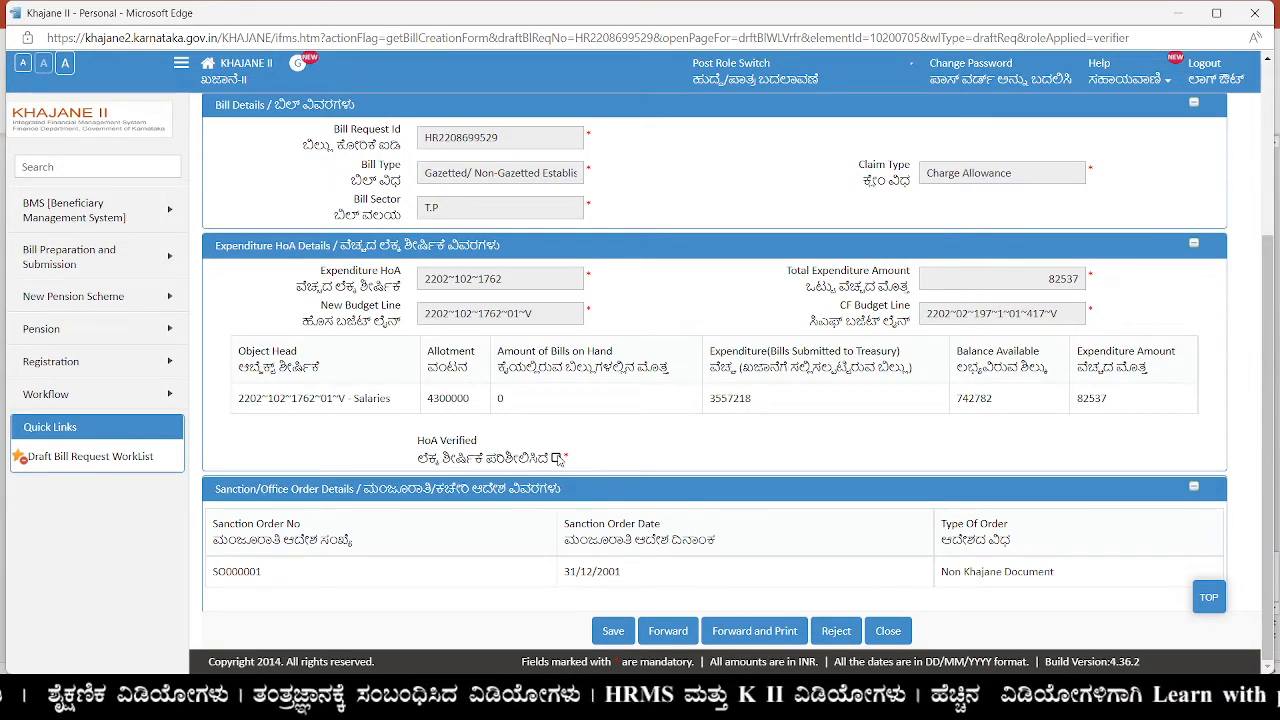
click(556, 457)
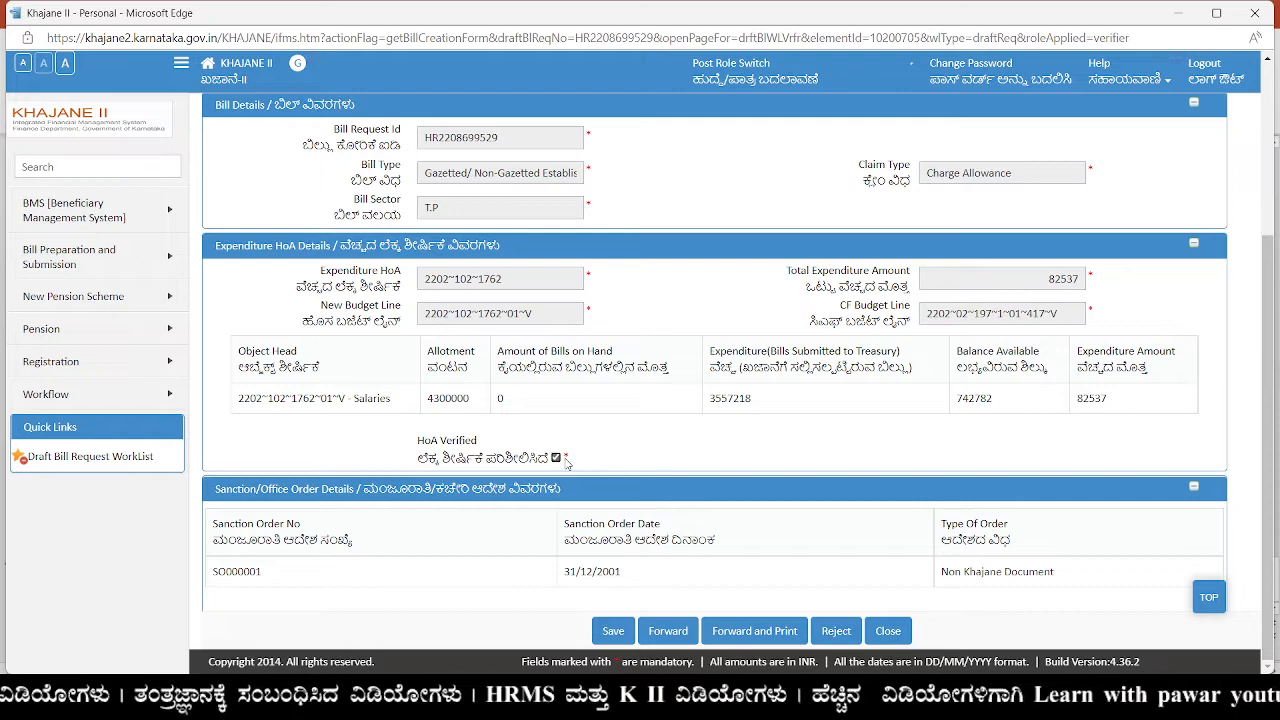
- Review the bill's charge allowance details and mark the recipient details as verified
scroll(566, 460, up, 3)
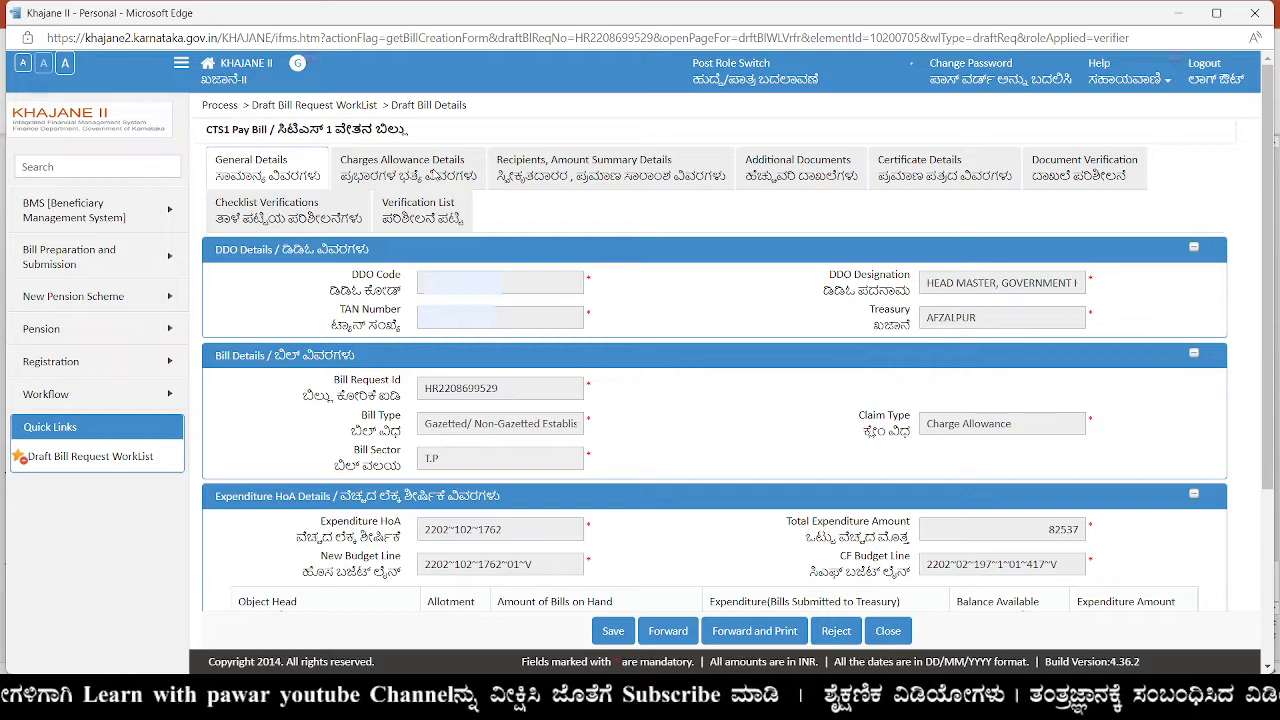
click(408, 168)
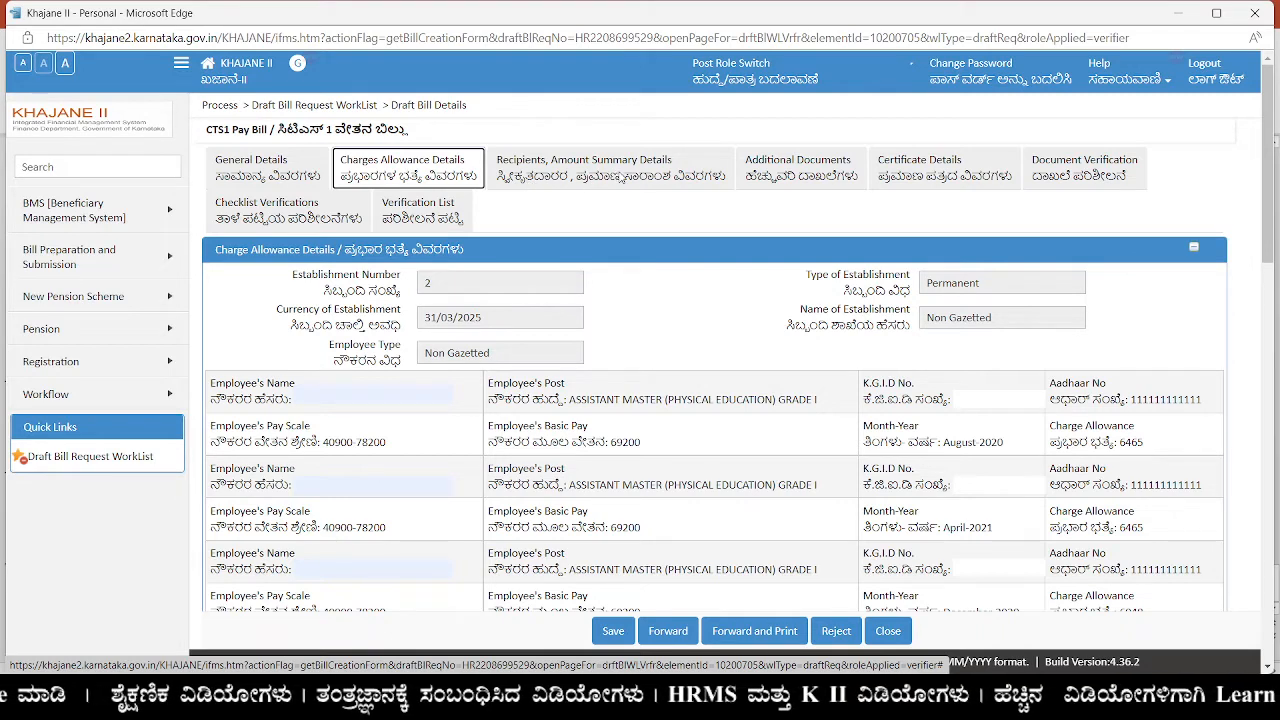
click(692, 170)
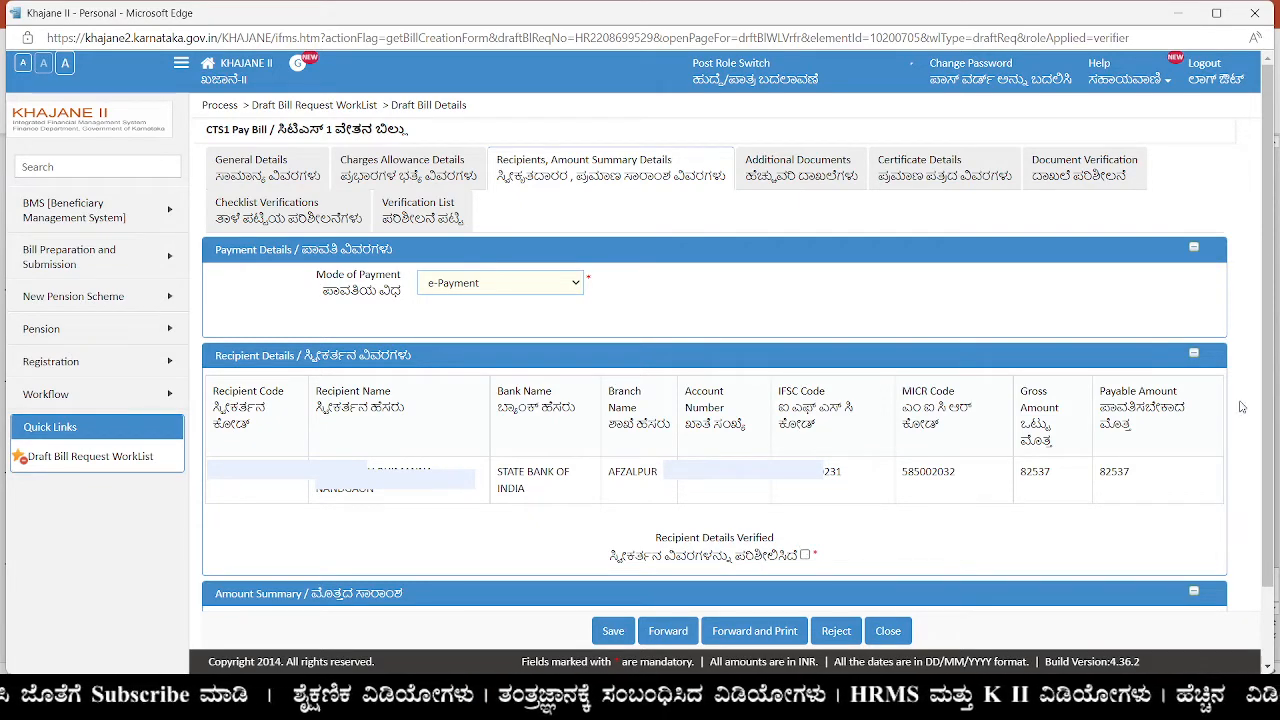
click(805, 554)
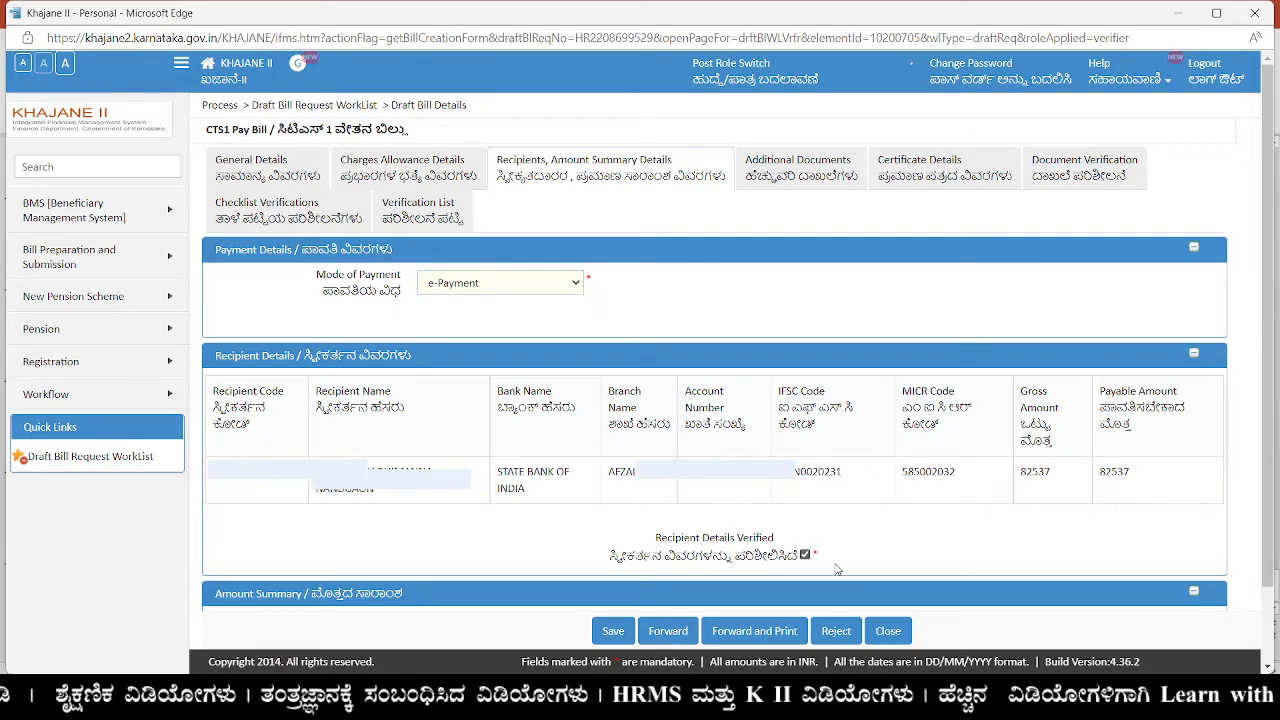
scroll(832, 561, down, 1)
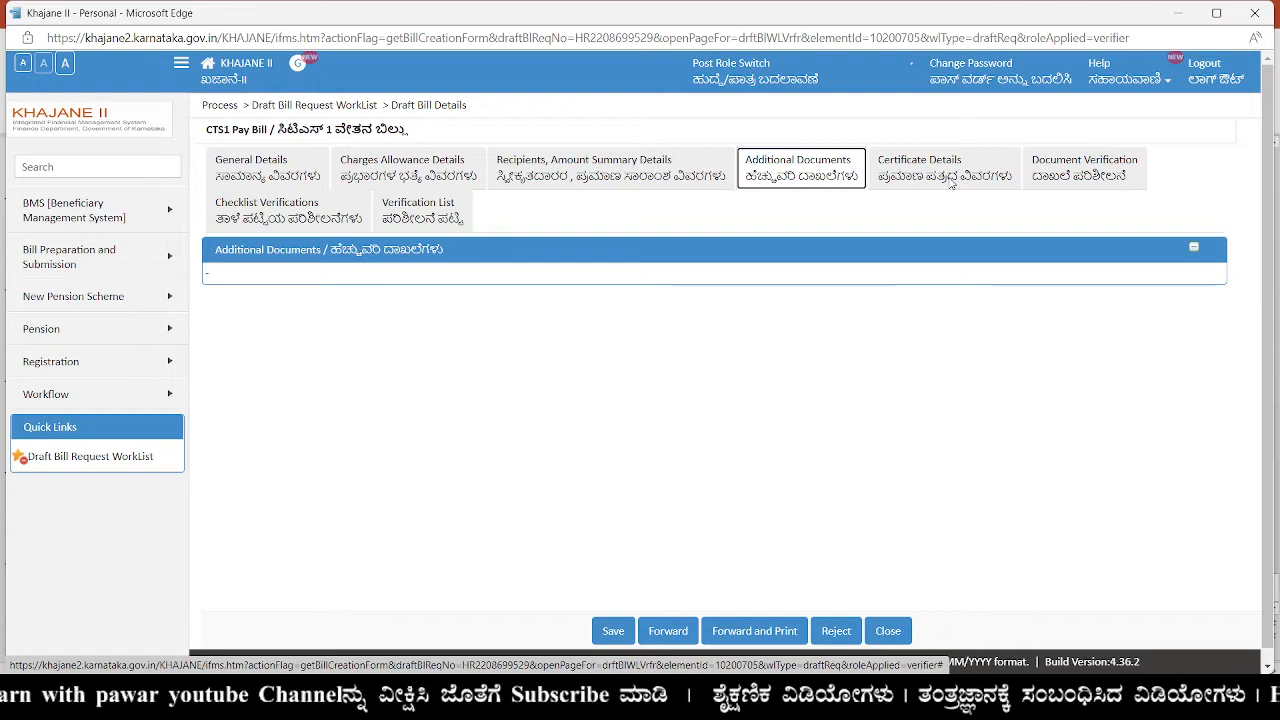
- Mark the Sanction/Office Order and Annexure A as verified with physical copies for the treasury, and complete the bill's checklist verification
click(950, 183)
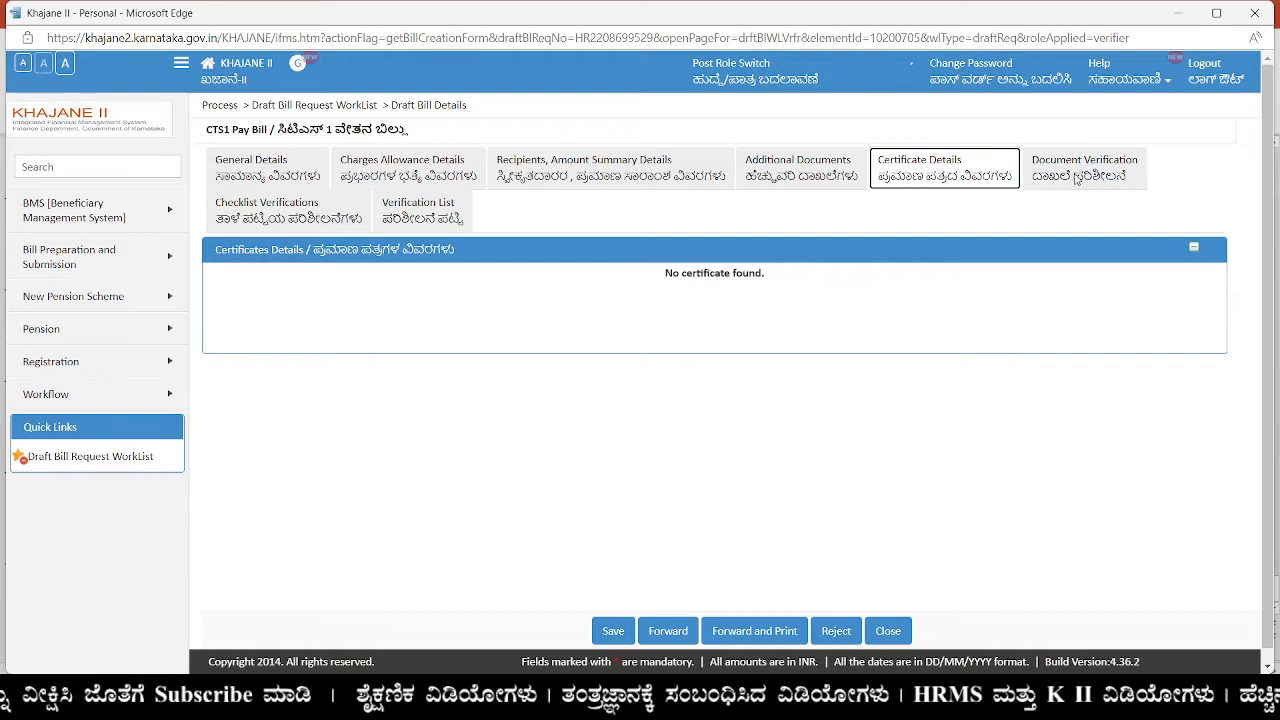
click(1095, 173)
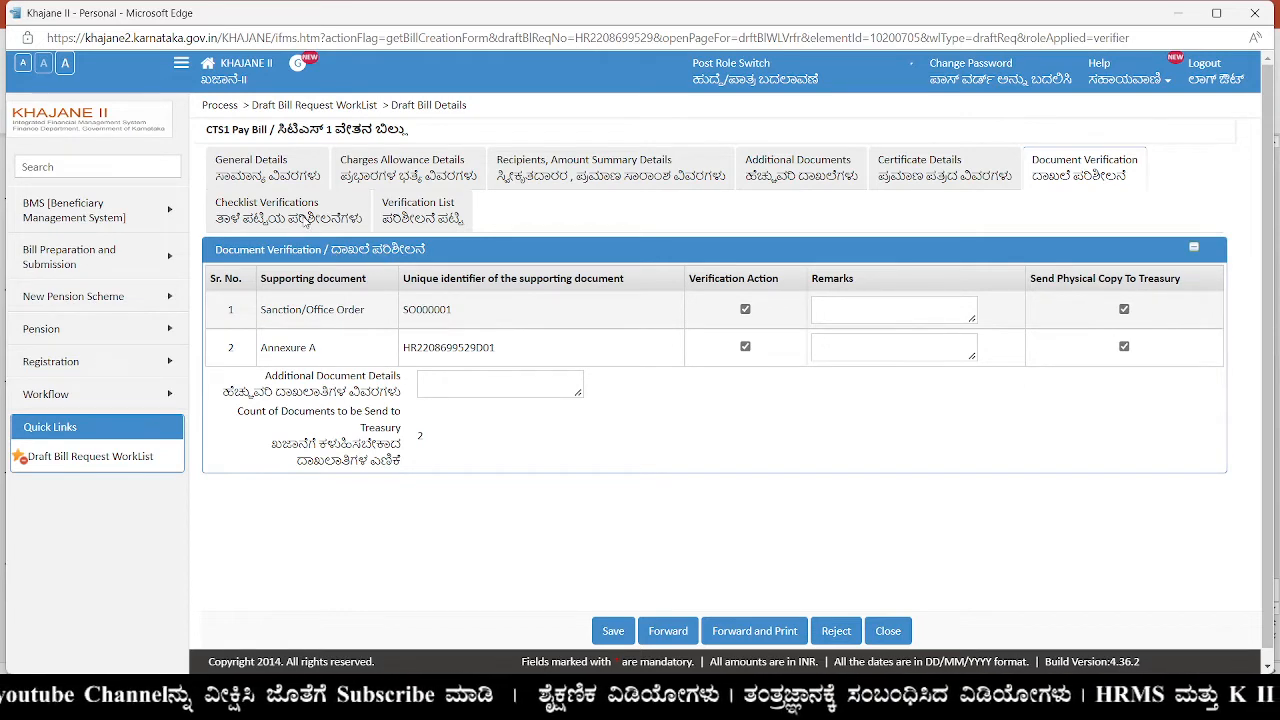
click(330, 220)
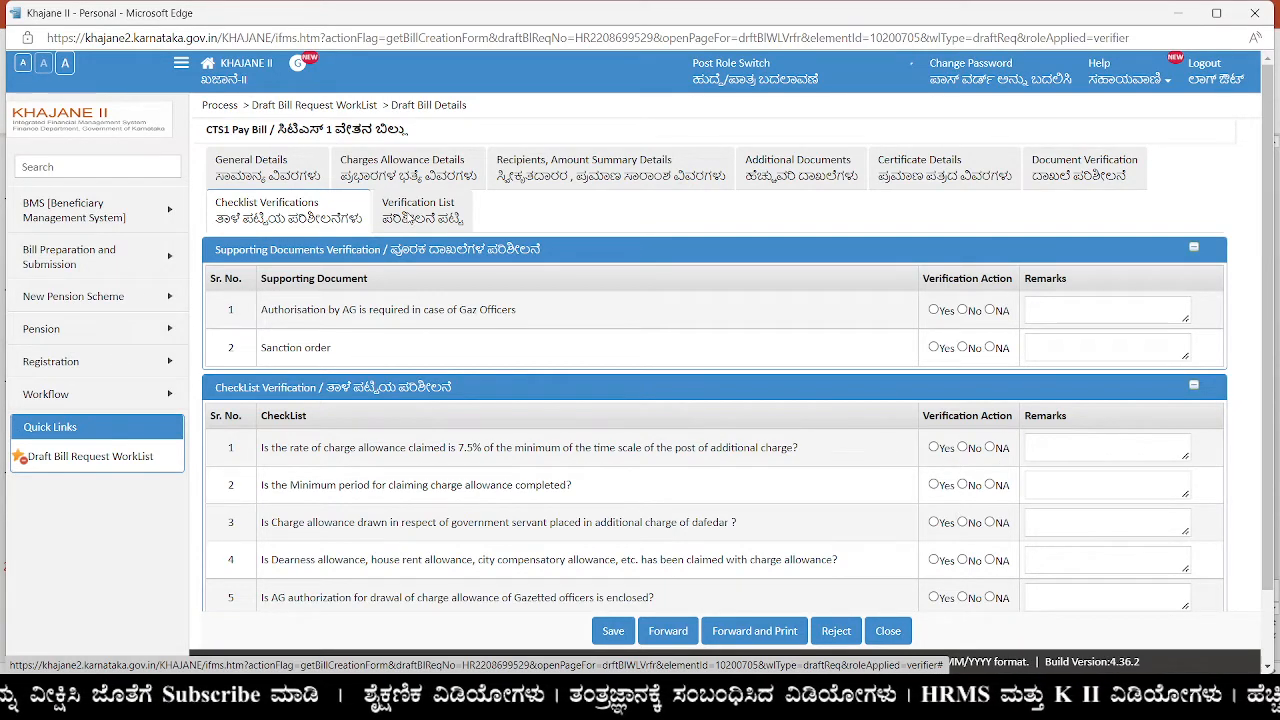
click(408, 218)
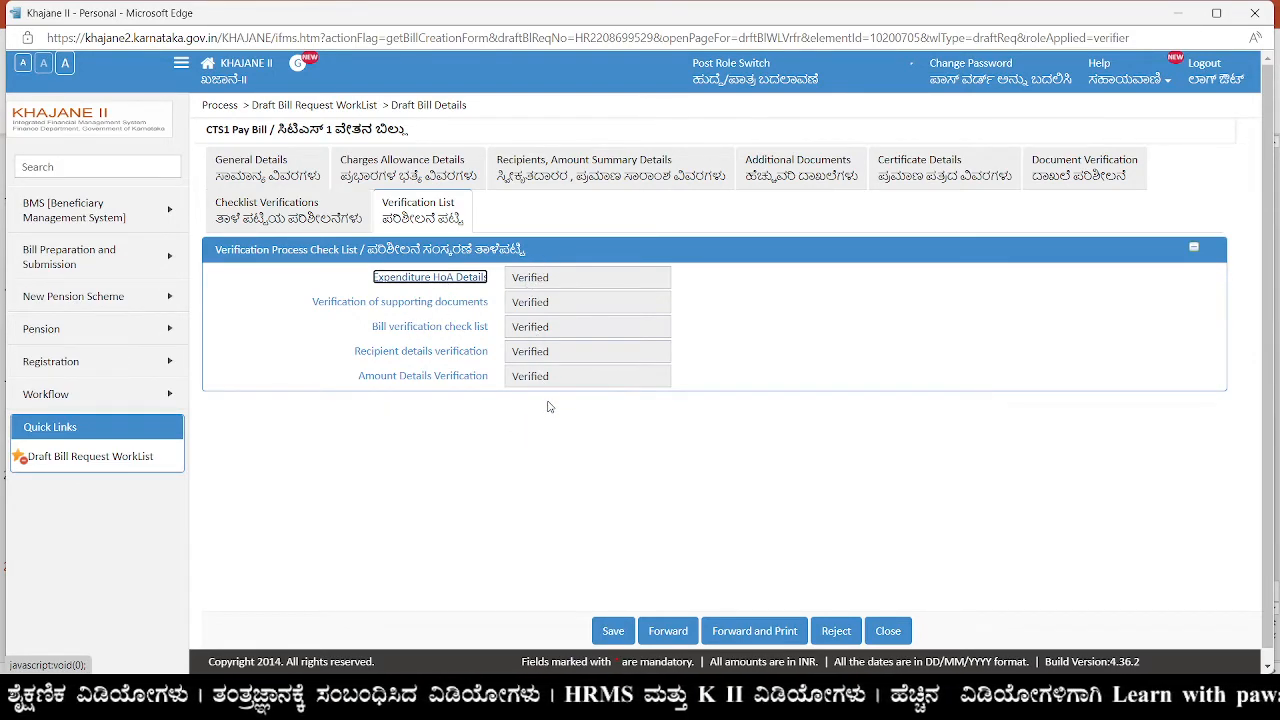
- Save and forward the verified bill, accepting the verification declaration and choosing the digital certificate for signing
click(680, 638)
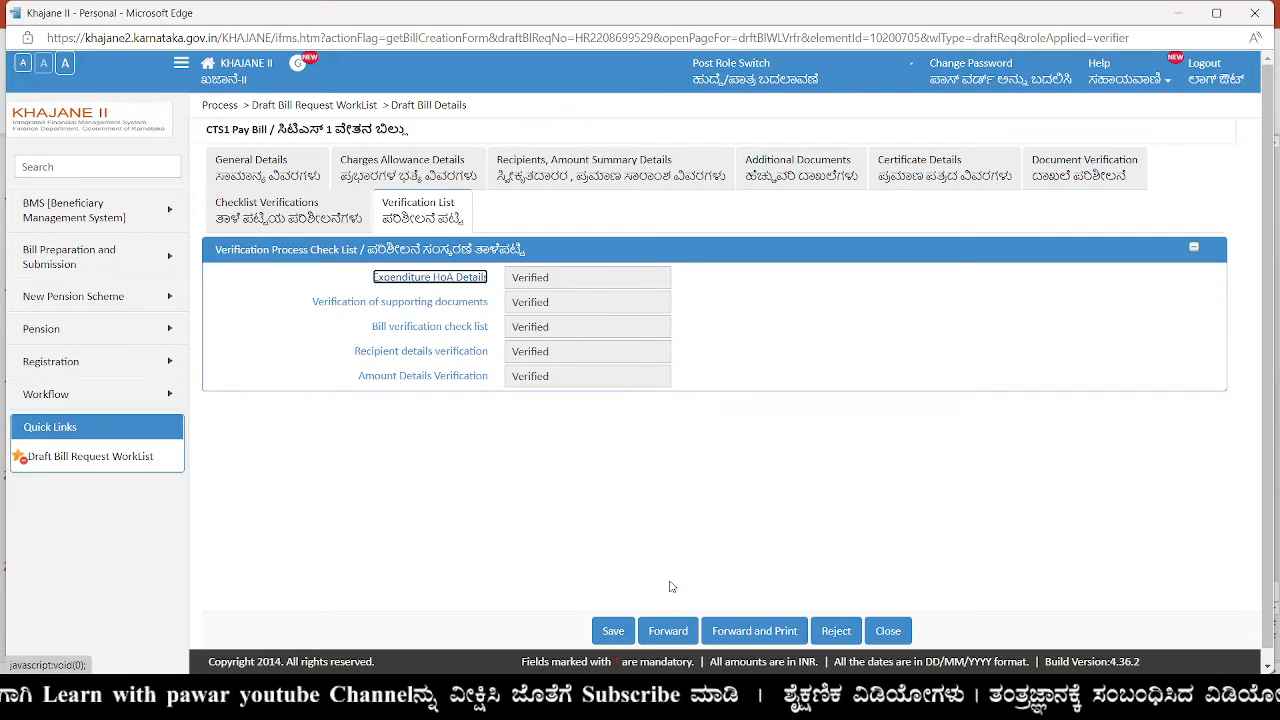
click(668, 632)
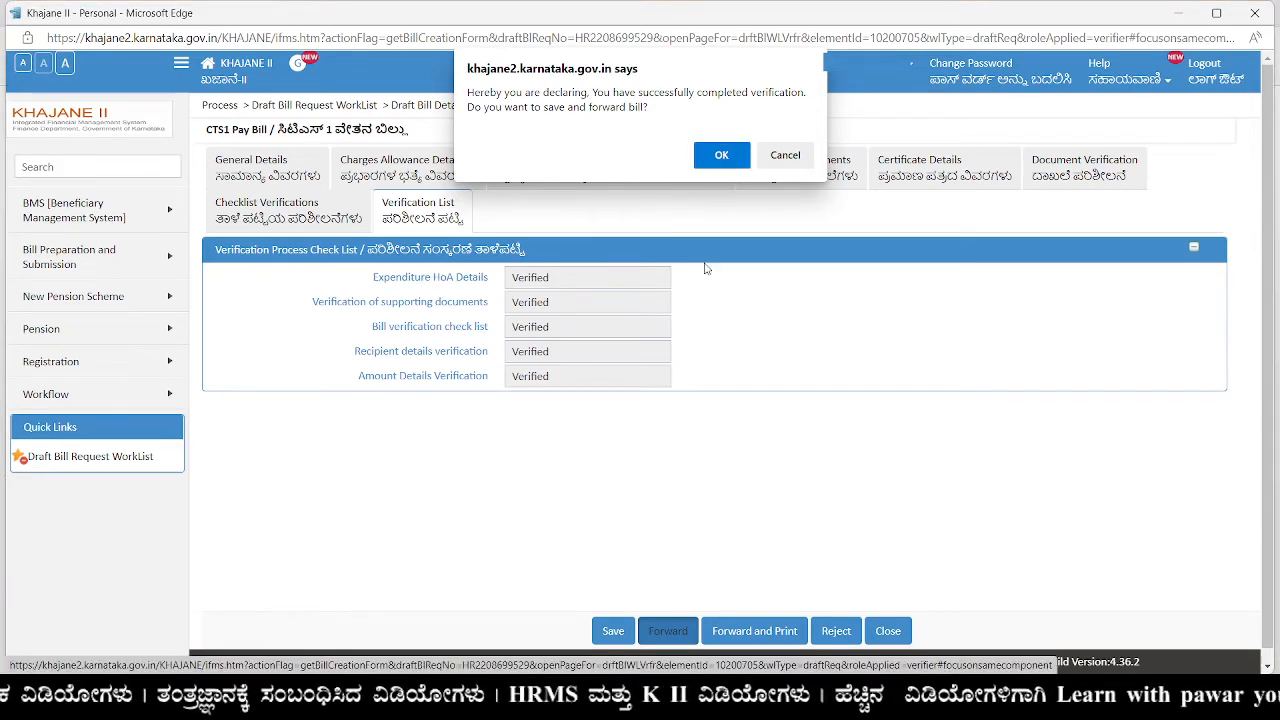
click(735, 165)
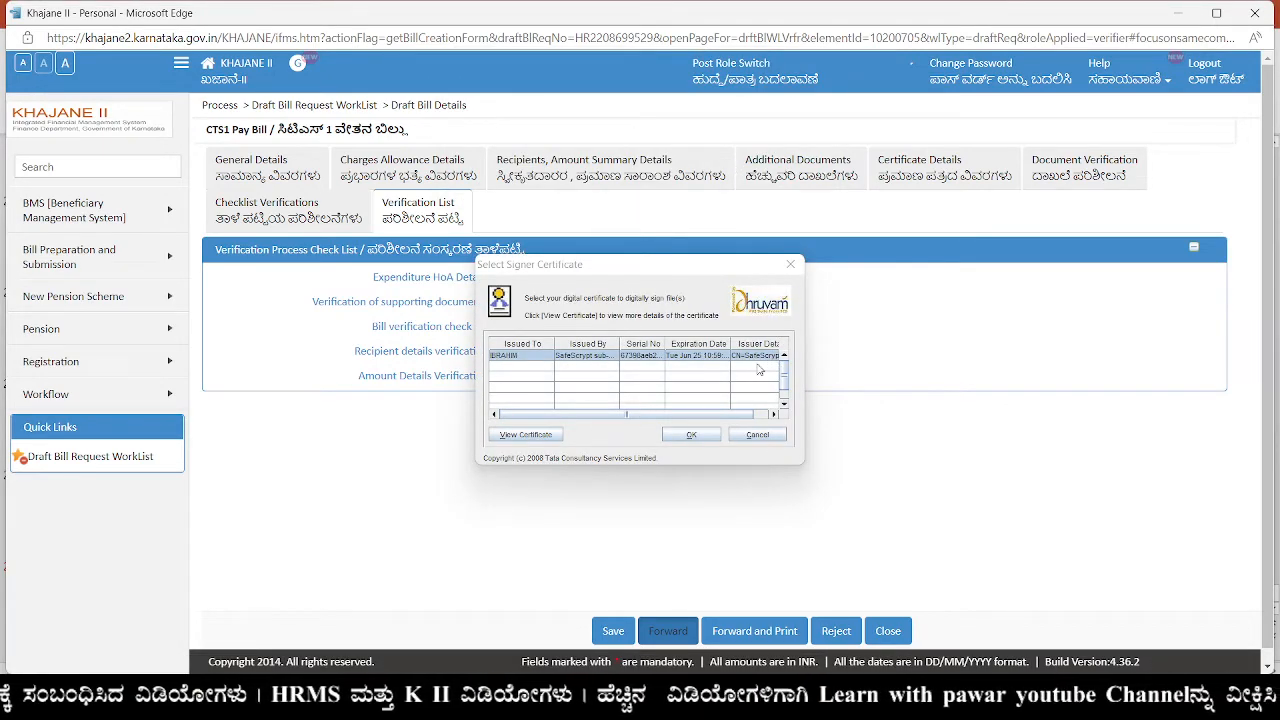
click(693, 435)
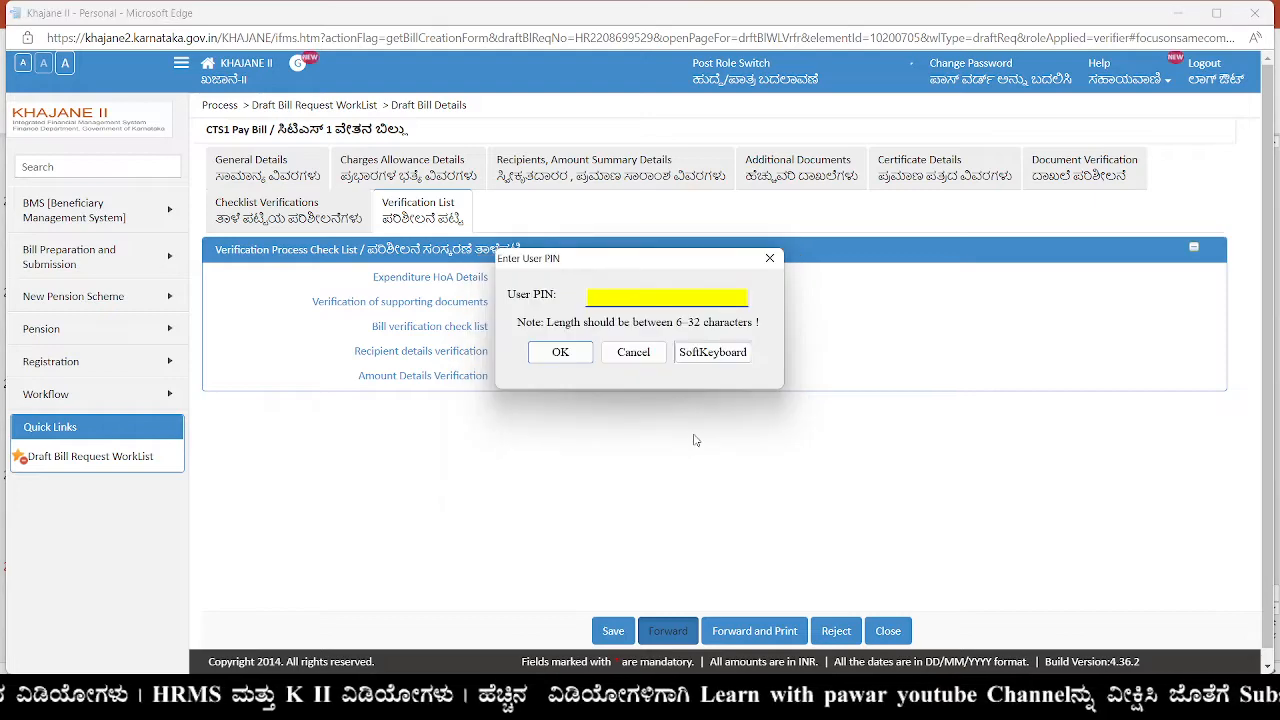
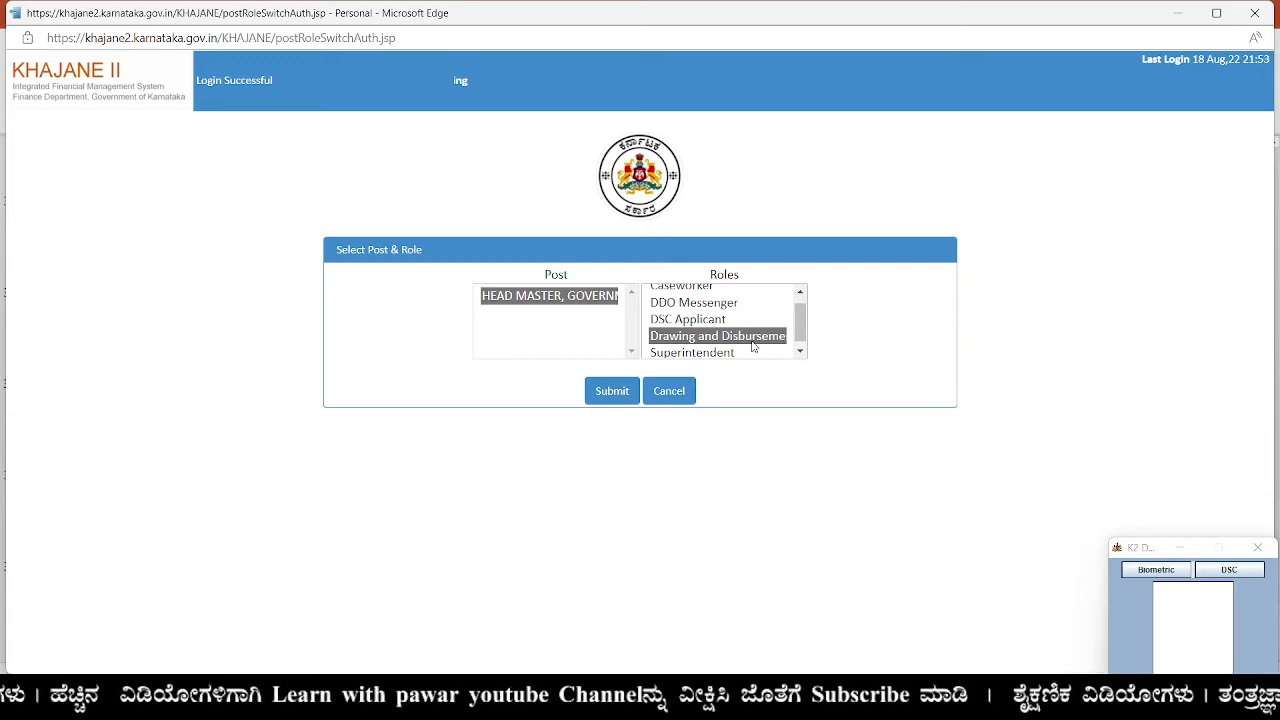
- Enter with the Drawing and Disbursement role and open the Charge Allowance bill from the Bill Verification Worklist - DDO
click(612, 394)
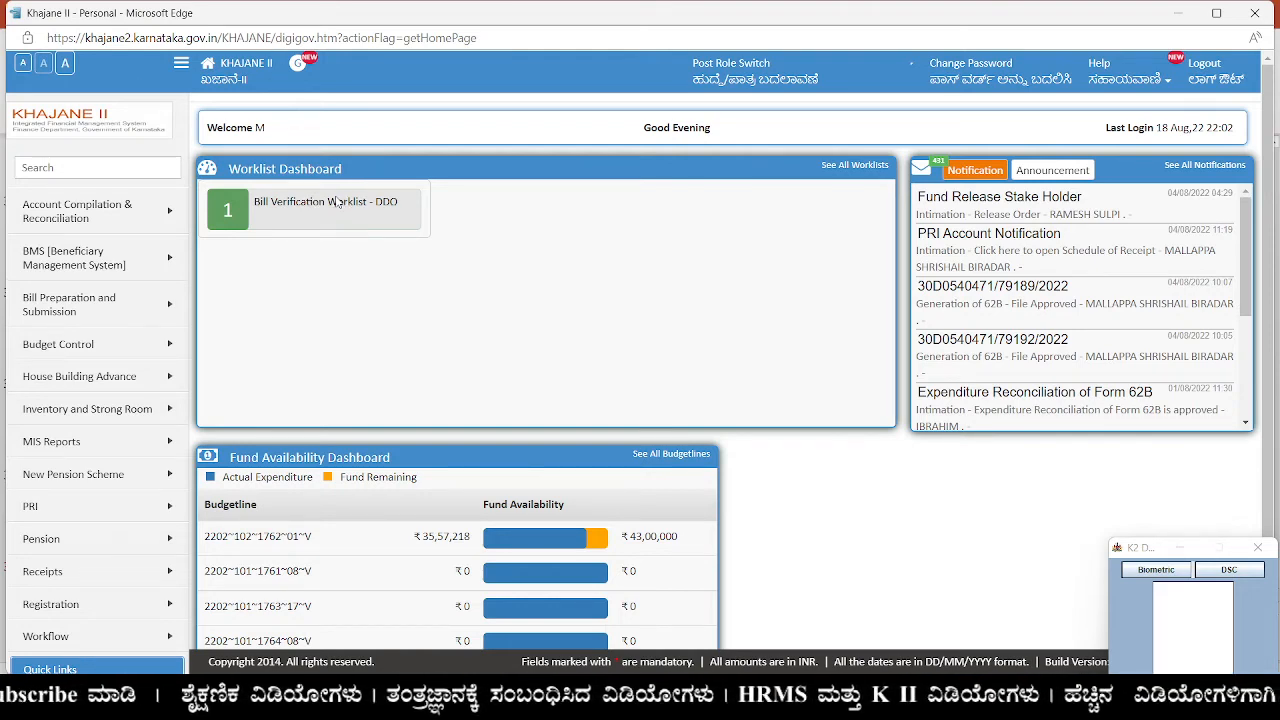
click(308, 218)
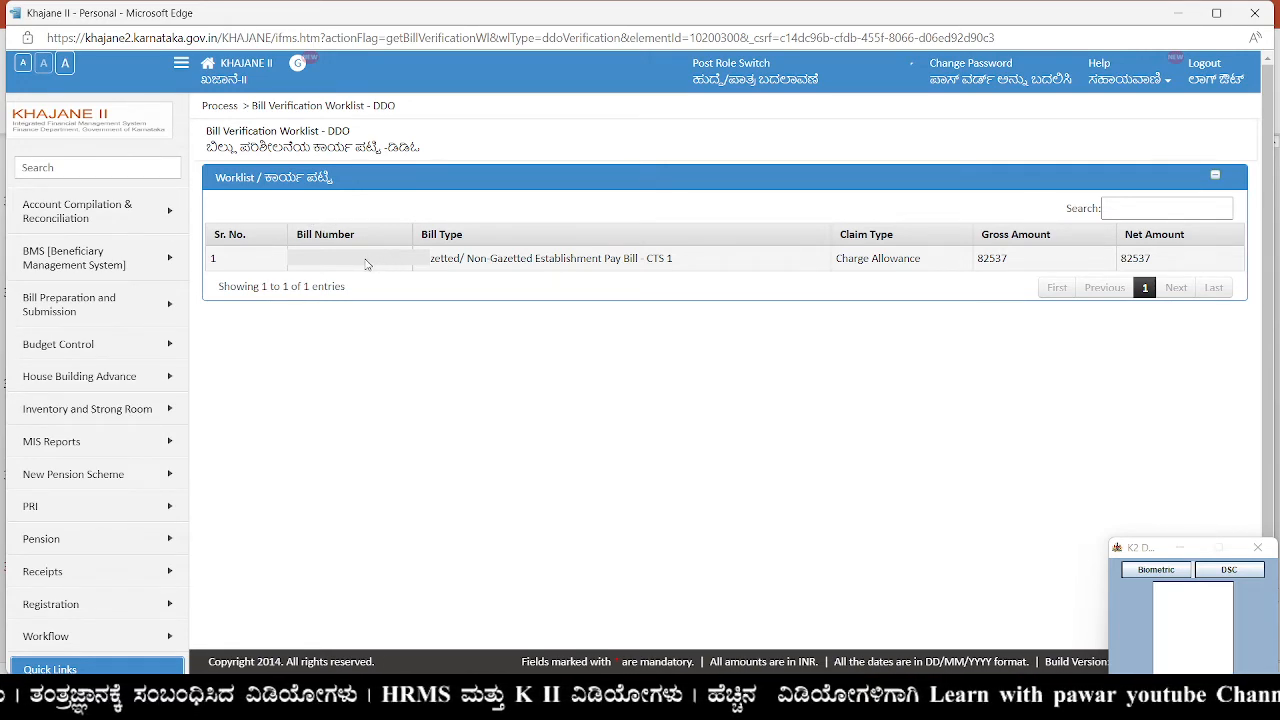
click(342, 264)
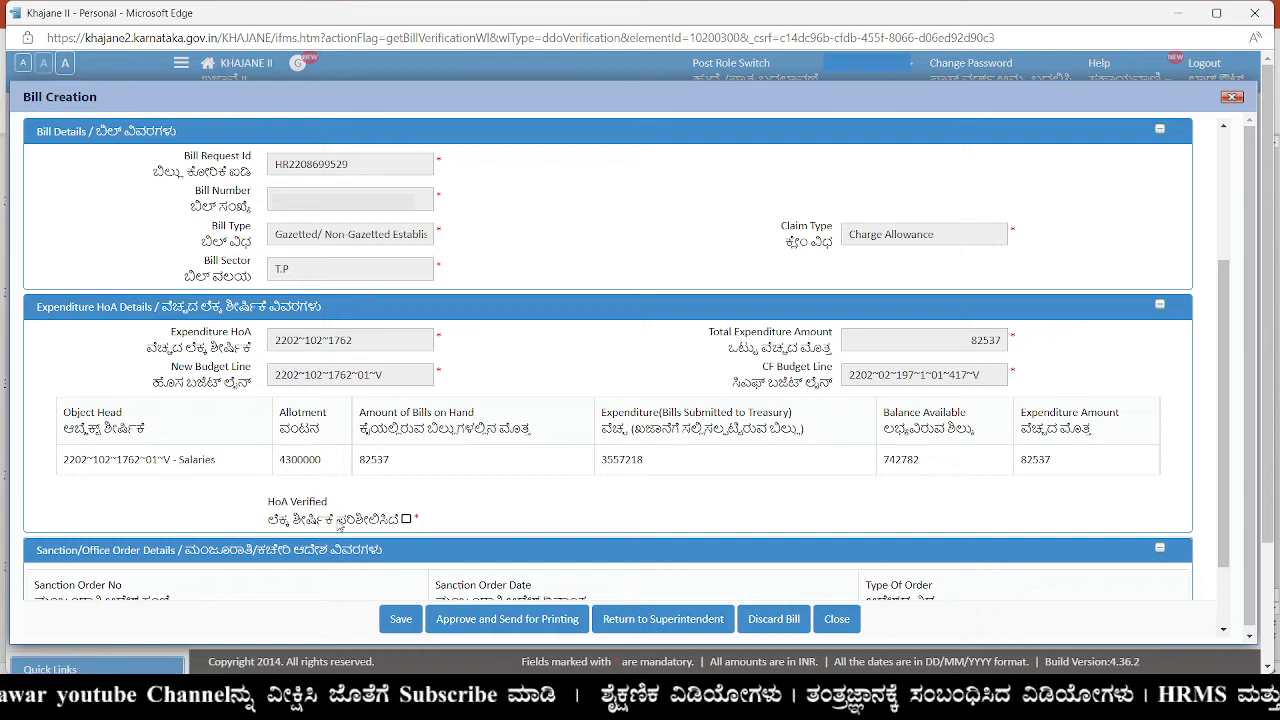
- Mark the bill's expenditure HoA as verified and check its sanction order details
click(406, 519)
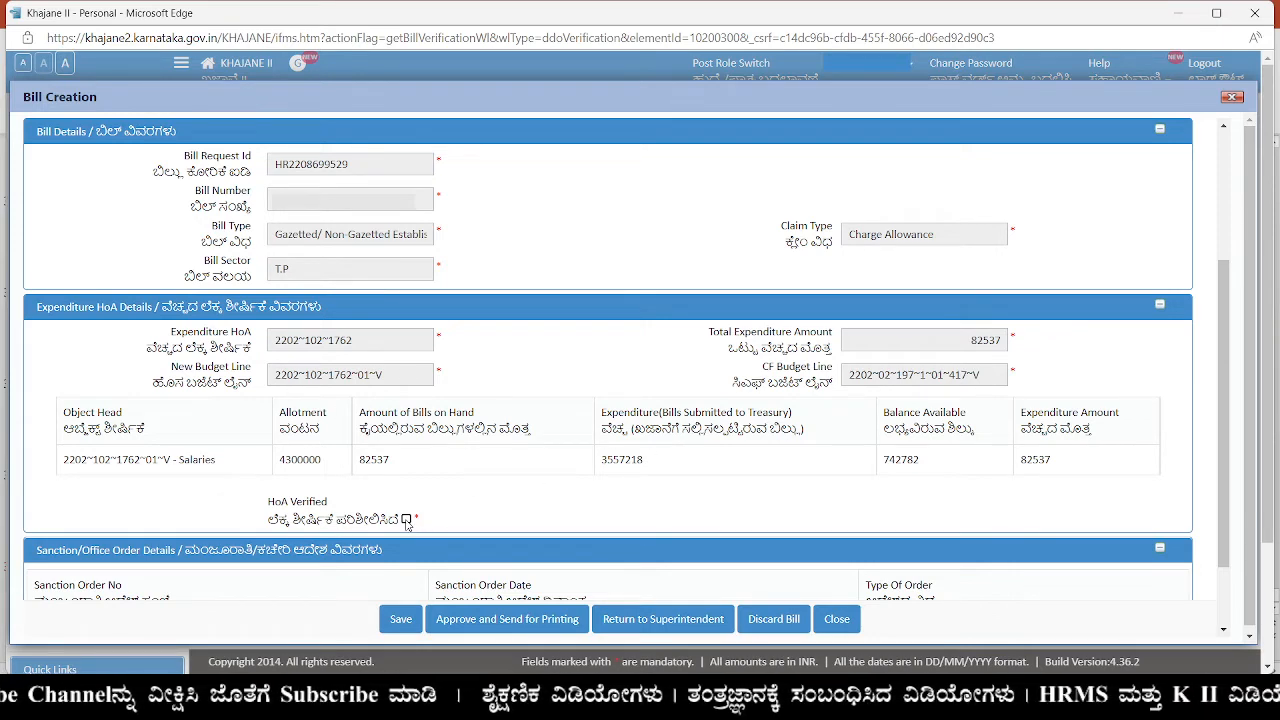
scroll(420, 513, down, 1)
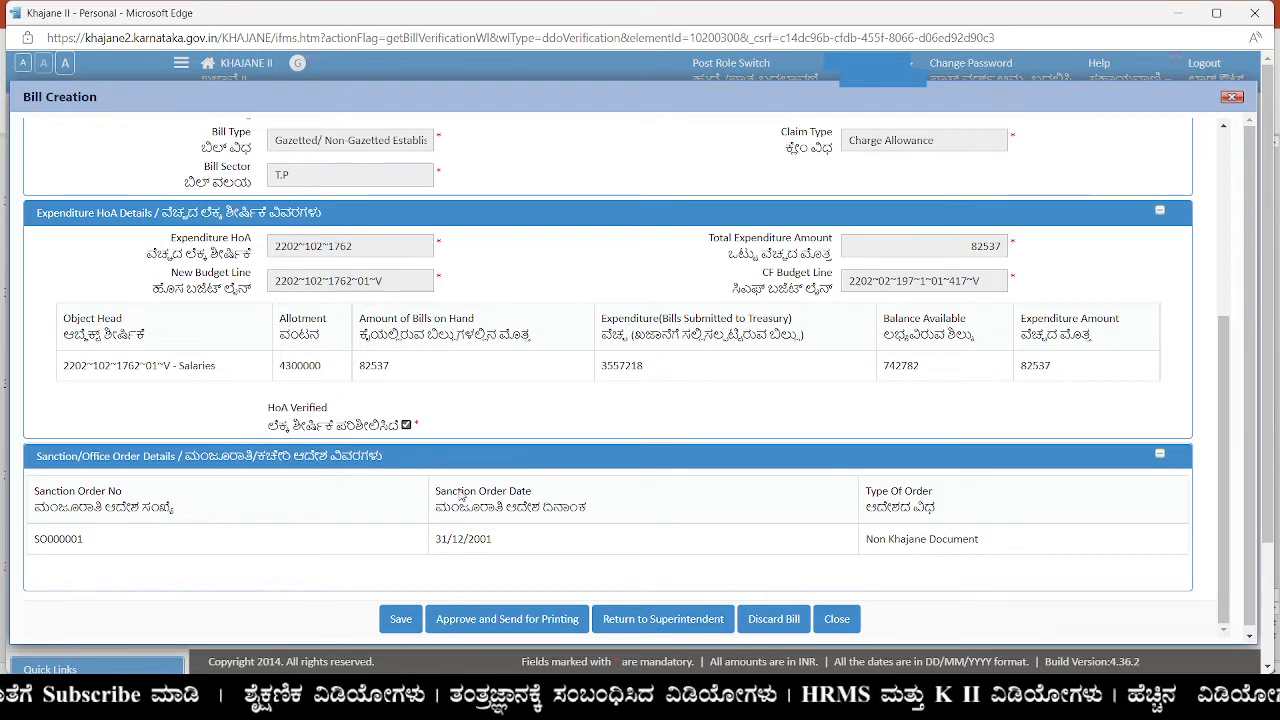
scroll(463, 494, up, 3)
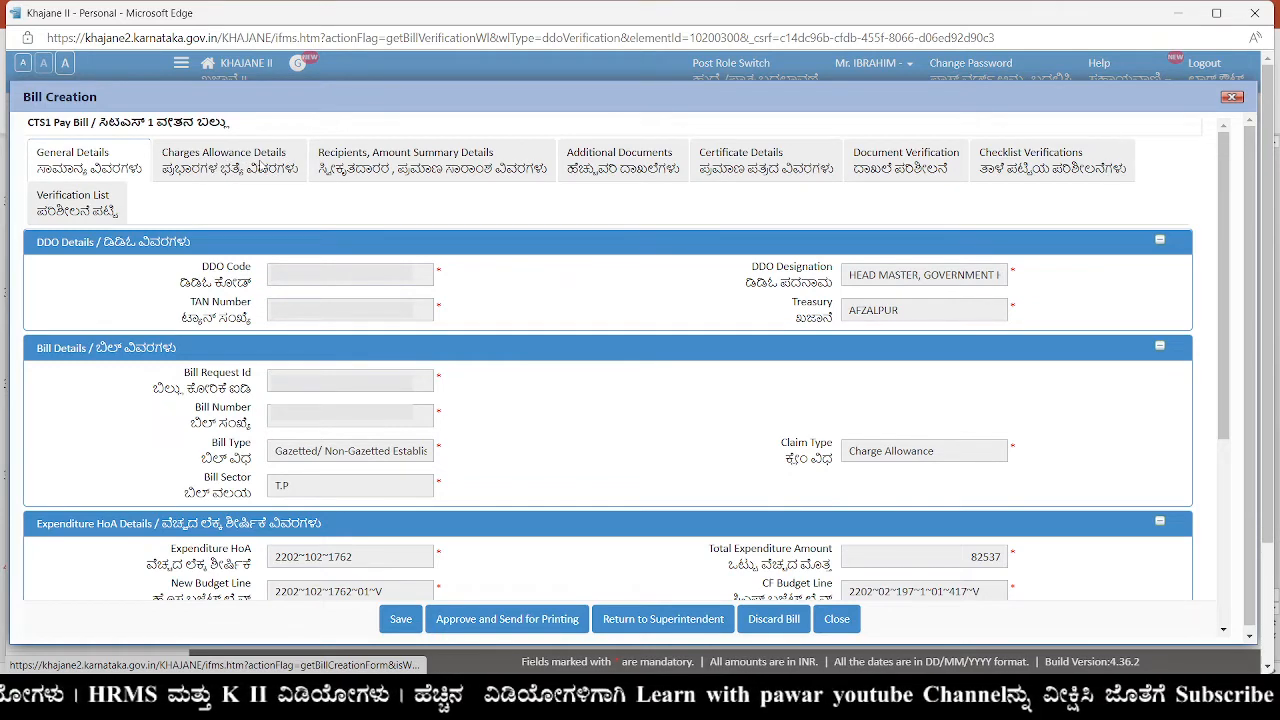
- Review the charge allowance details and mark the bill's recipient and amount details as verified
click(229, 160)
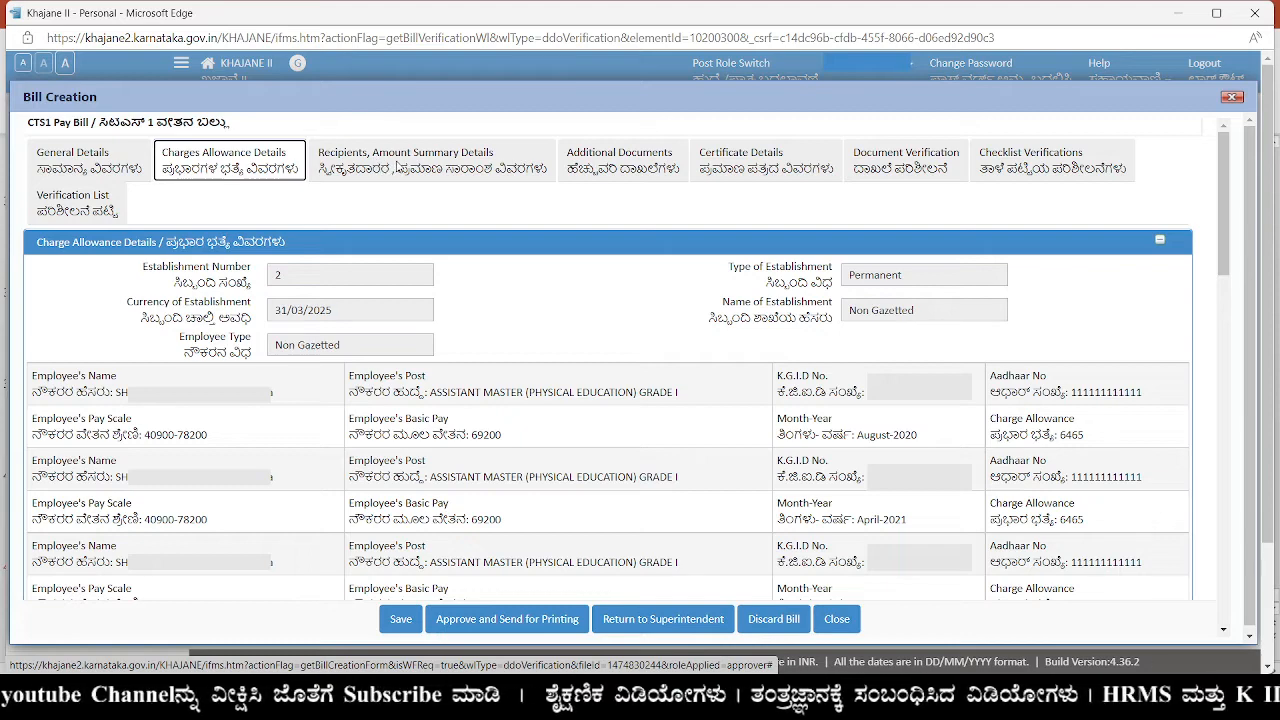
click(396, 168)
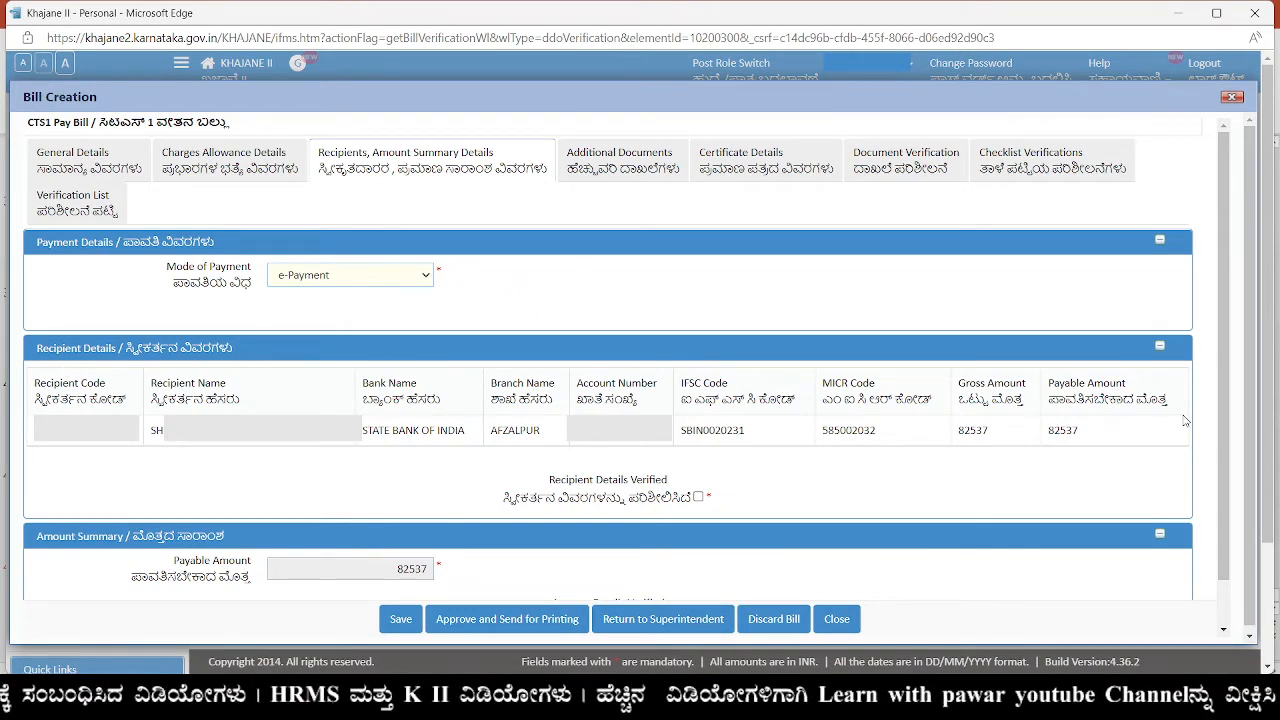
click(699, 498)
scroll(699, 503, down, 1)
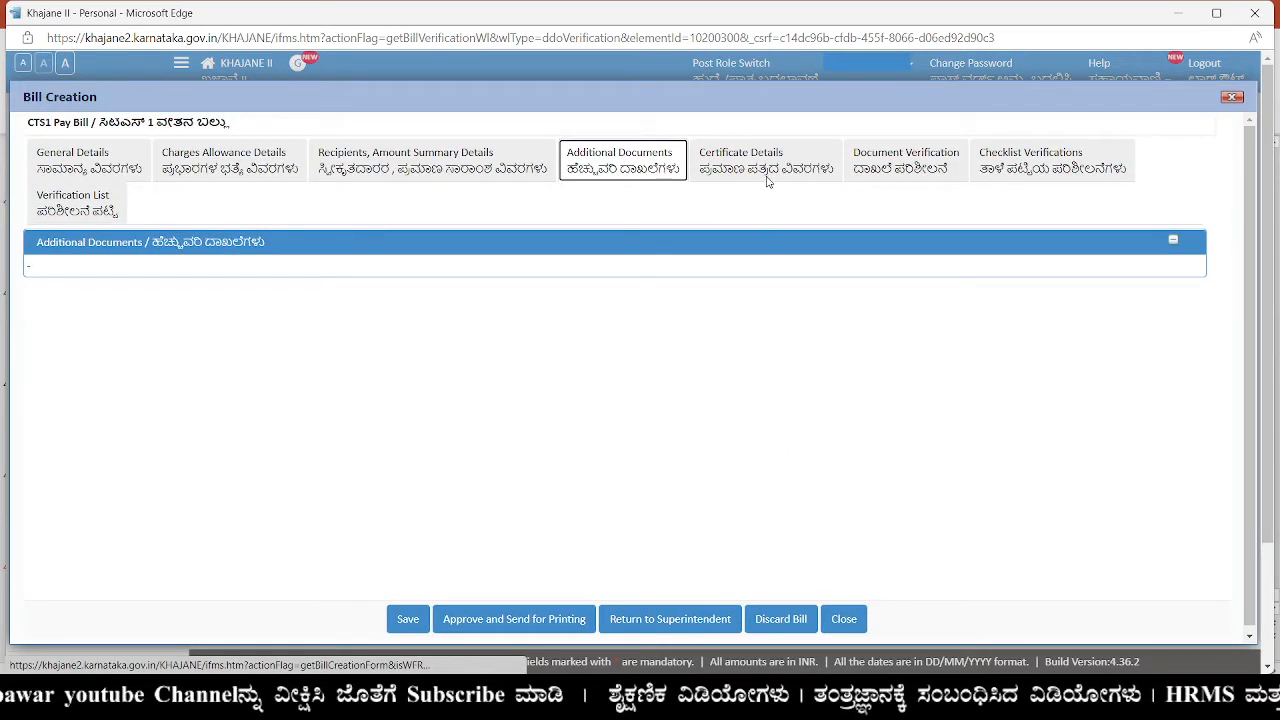
- Check the certificate details and mark the Sanction/Office Order and Annexure A as verified
click(779, 162)
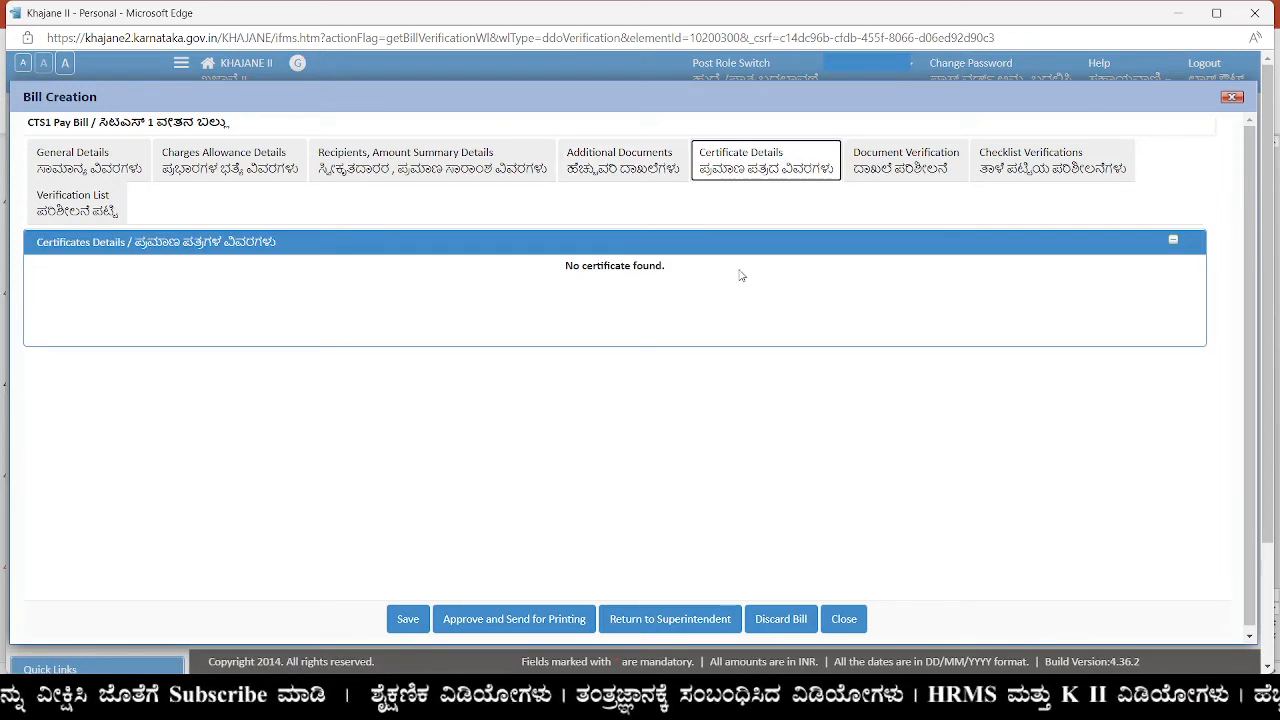
click(909, 174)
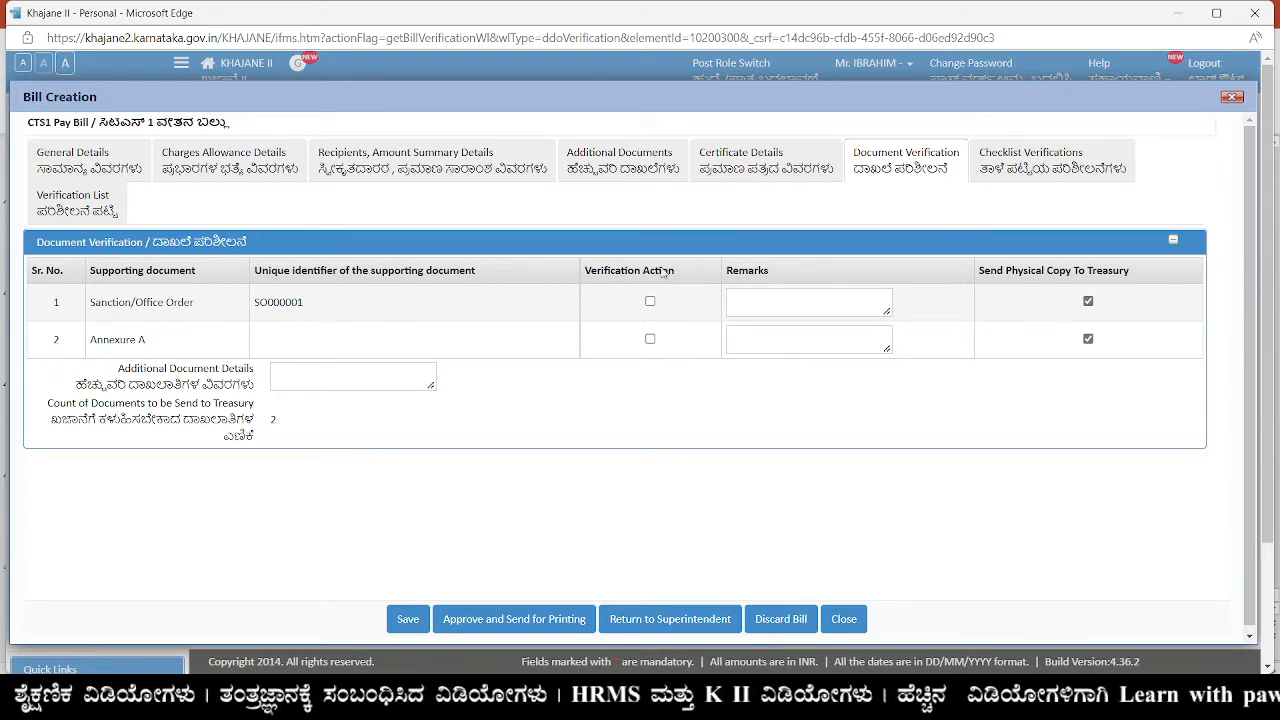
click(650, 302)
click(650, 339)
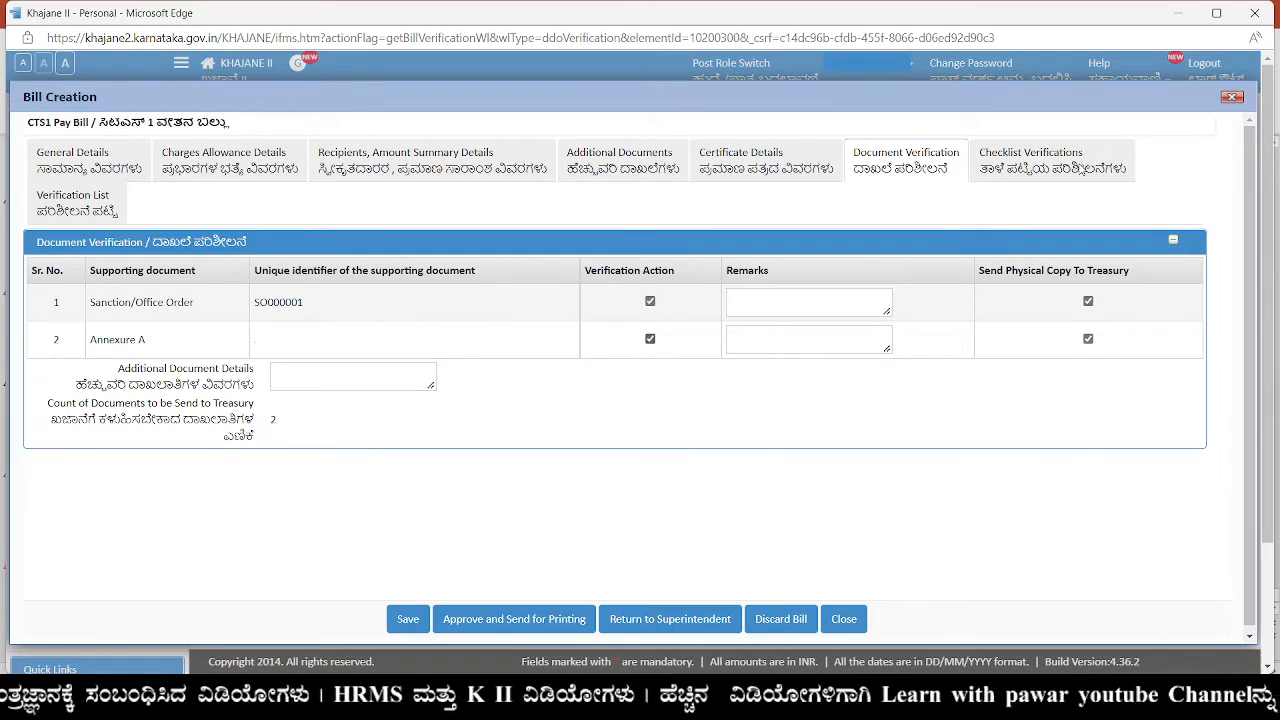
- Check the bill's checklist and verification list, and approve and send it for printing with the digital certificate
click(1079, 164)
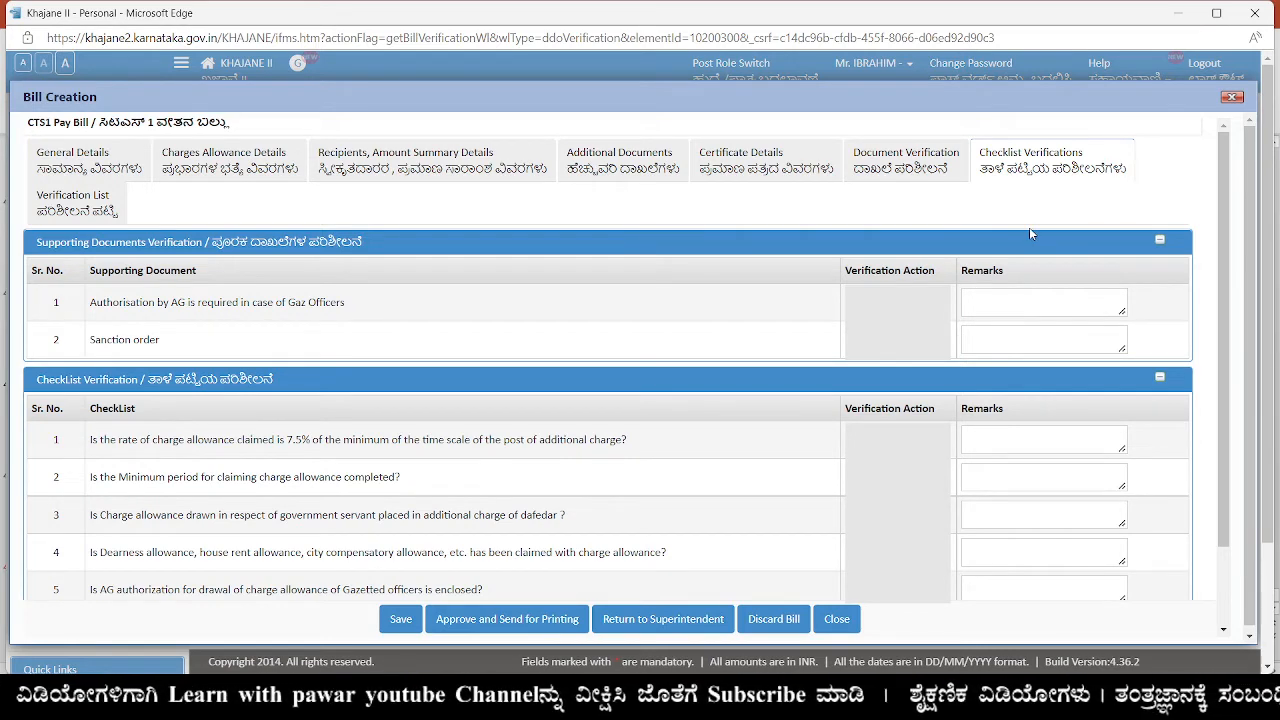
click(97, 212)
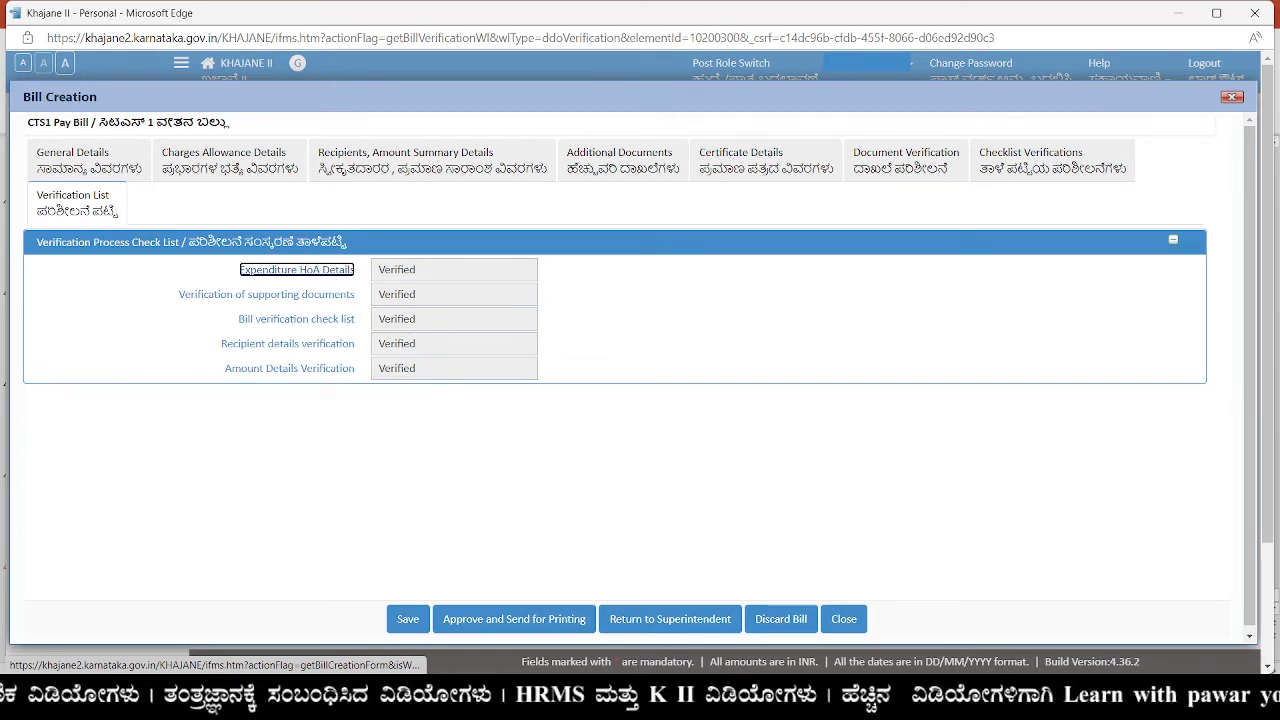
click(538, 619)
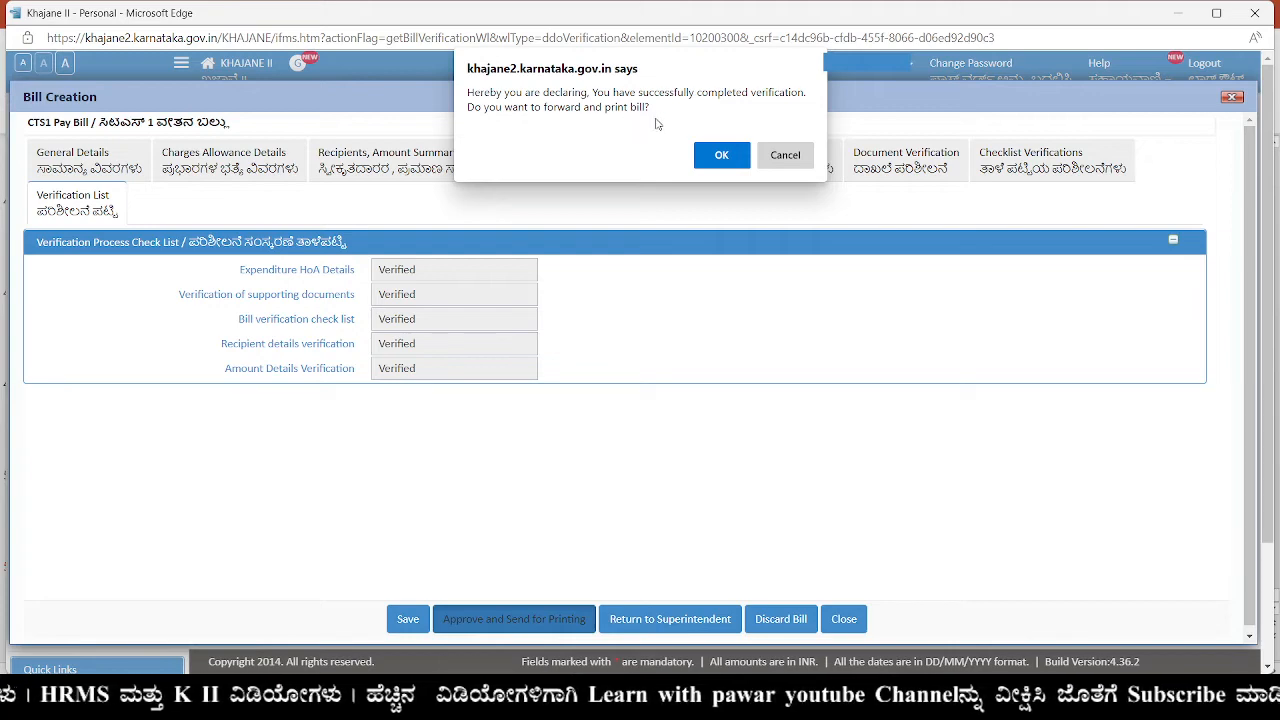
click(735, 160)
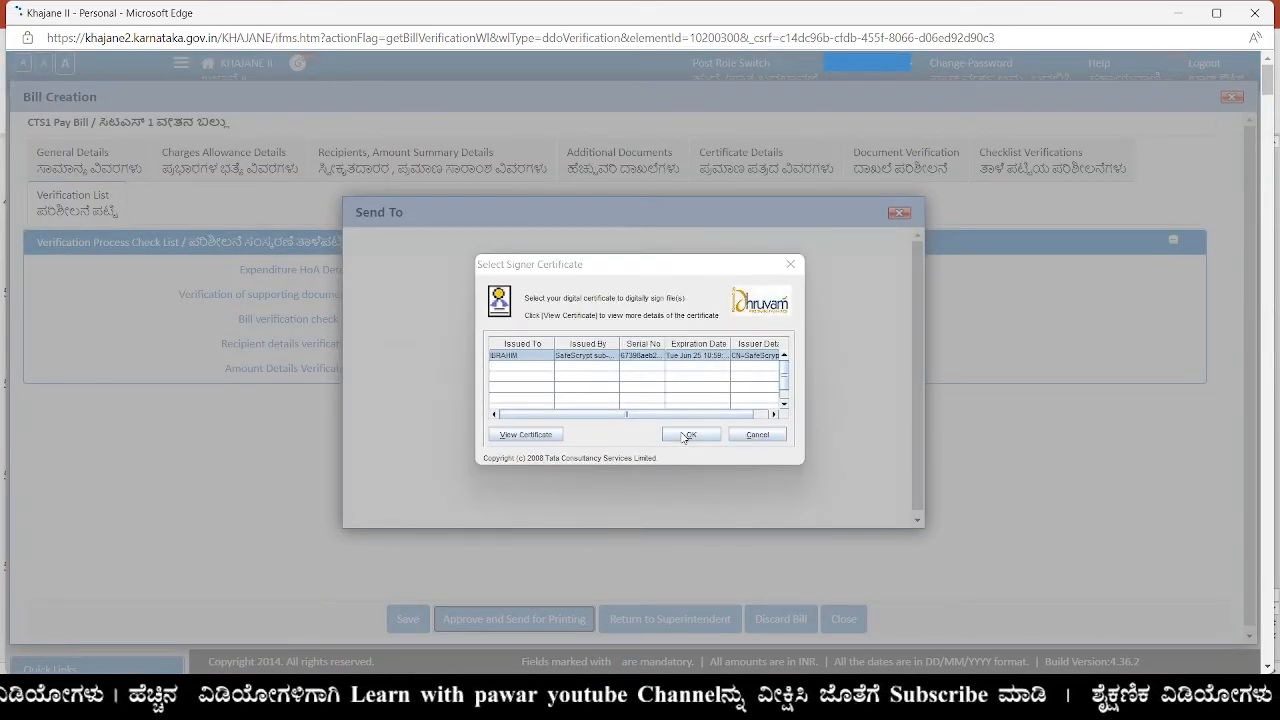
click(688, 435)
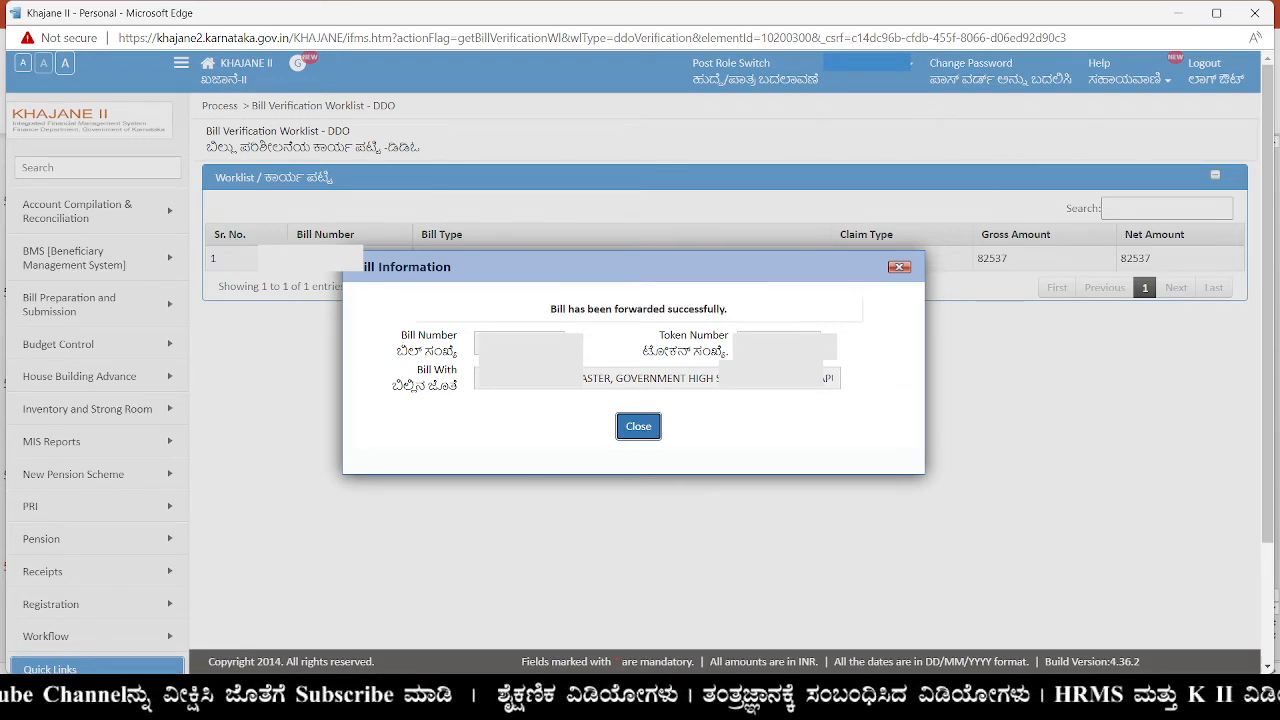
click(647, 430)
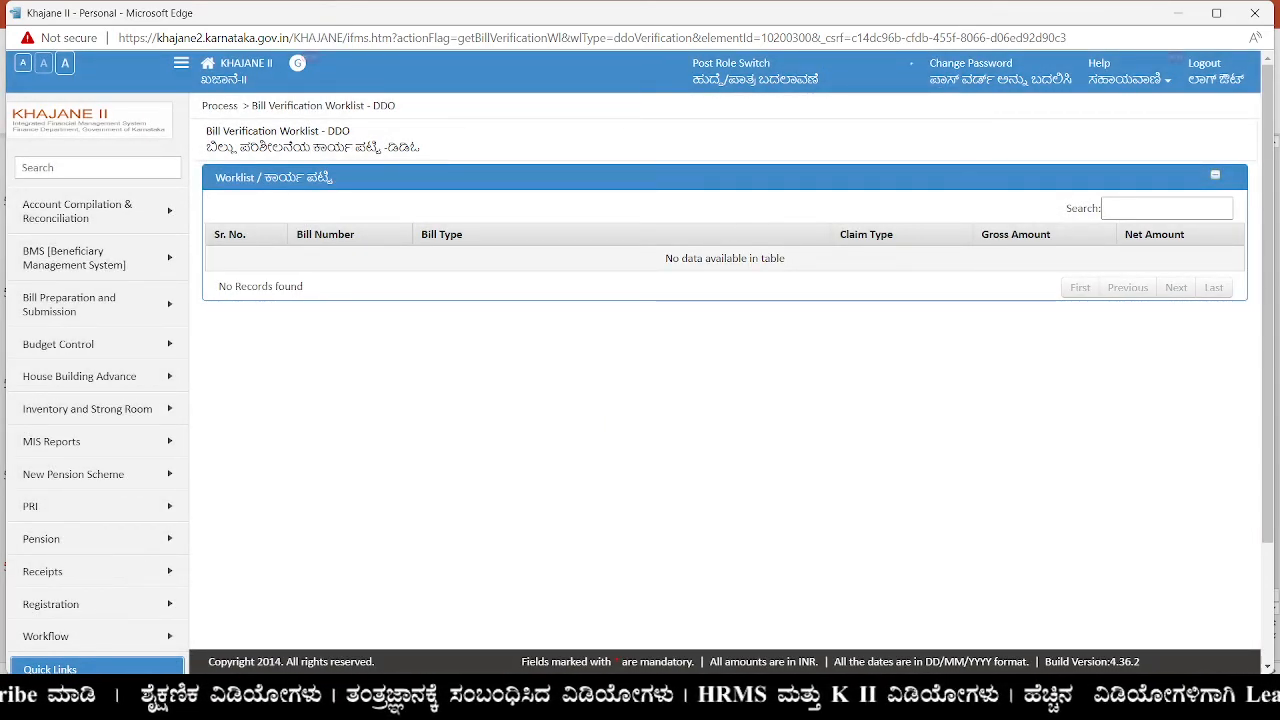
- Log out of Khajane II and sign in to the department account again with the captcha result
click(1204, 64)
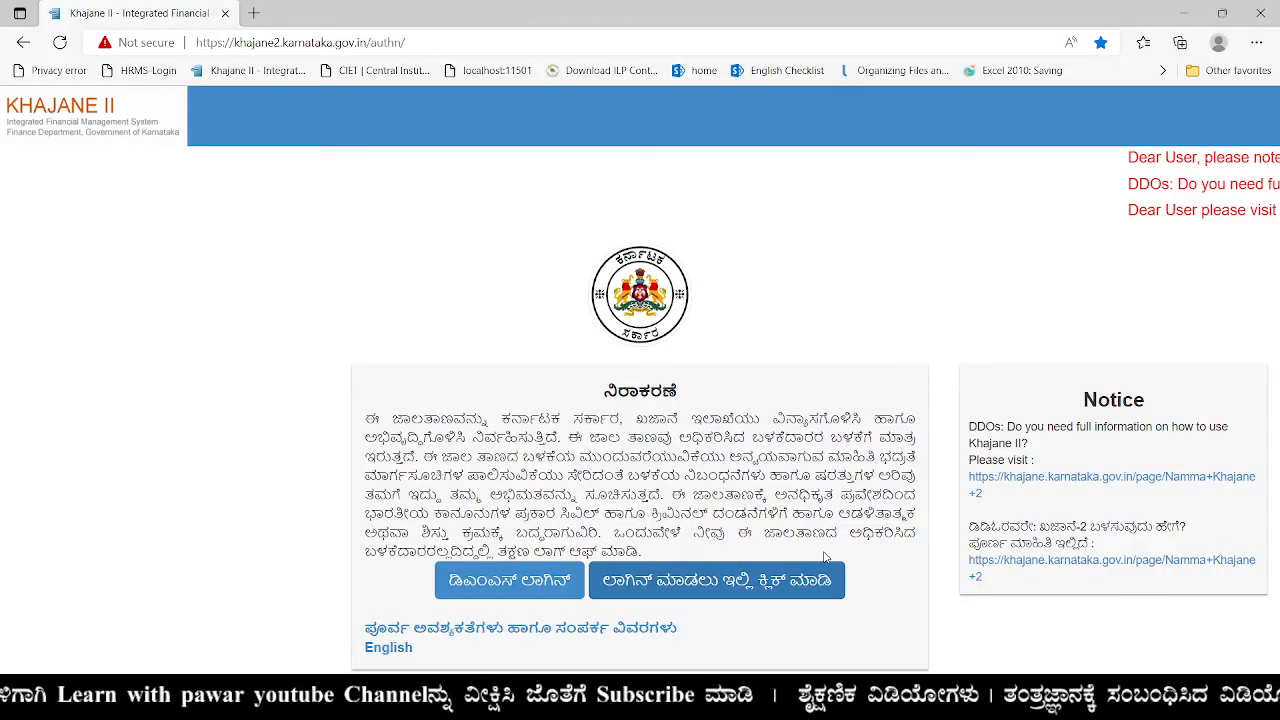
click(823, 564)
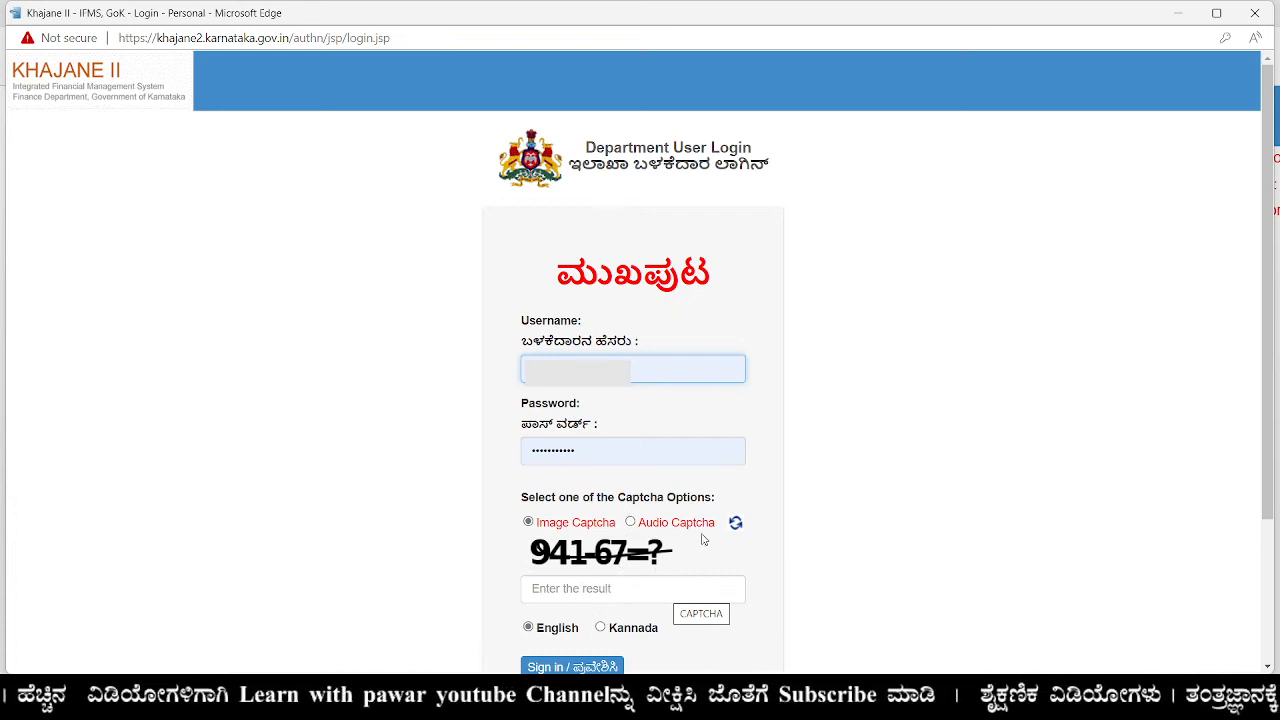
click(603, 590)
text(874)
scroll(603, 595, down, 1)
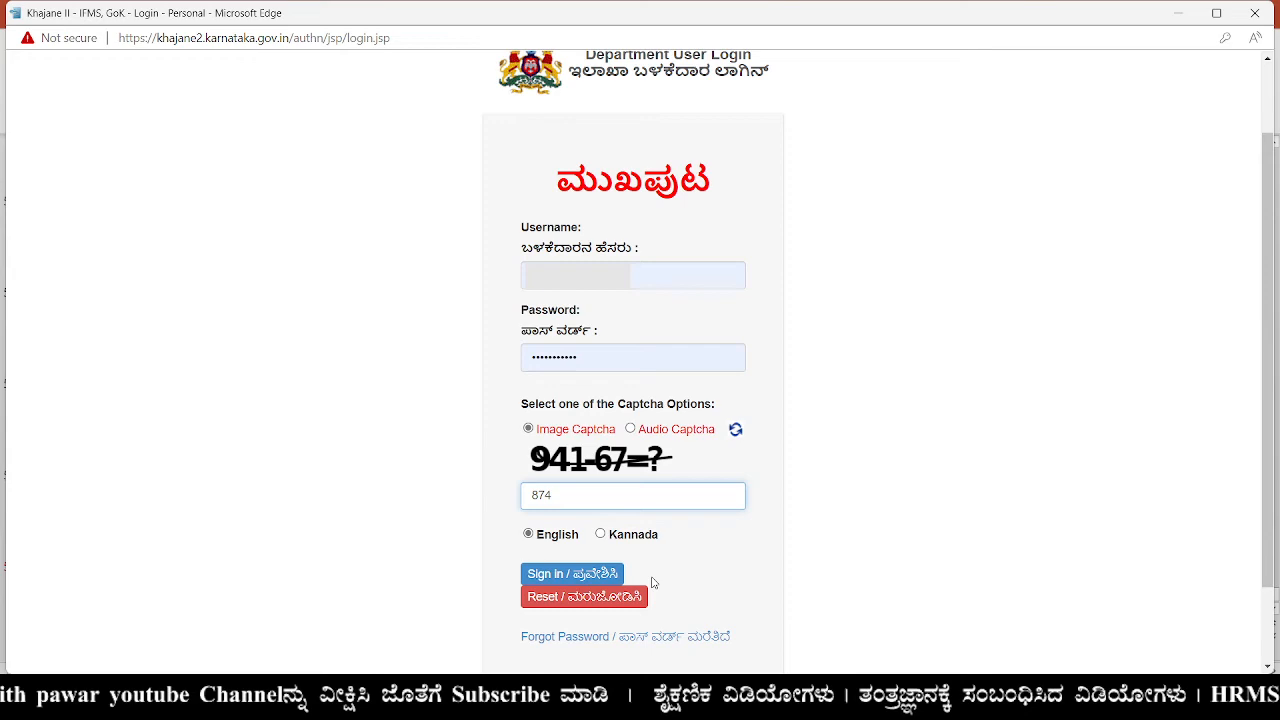
click(601, 573)
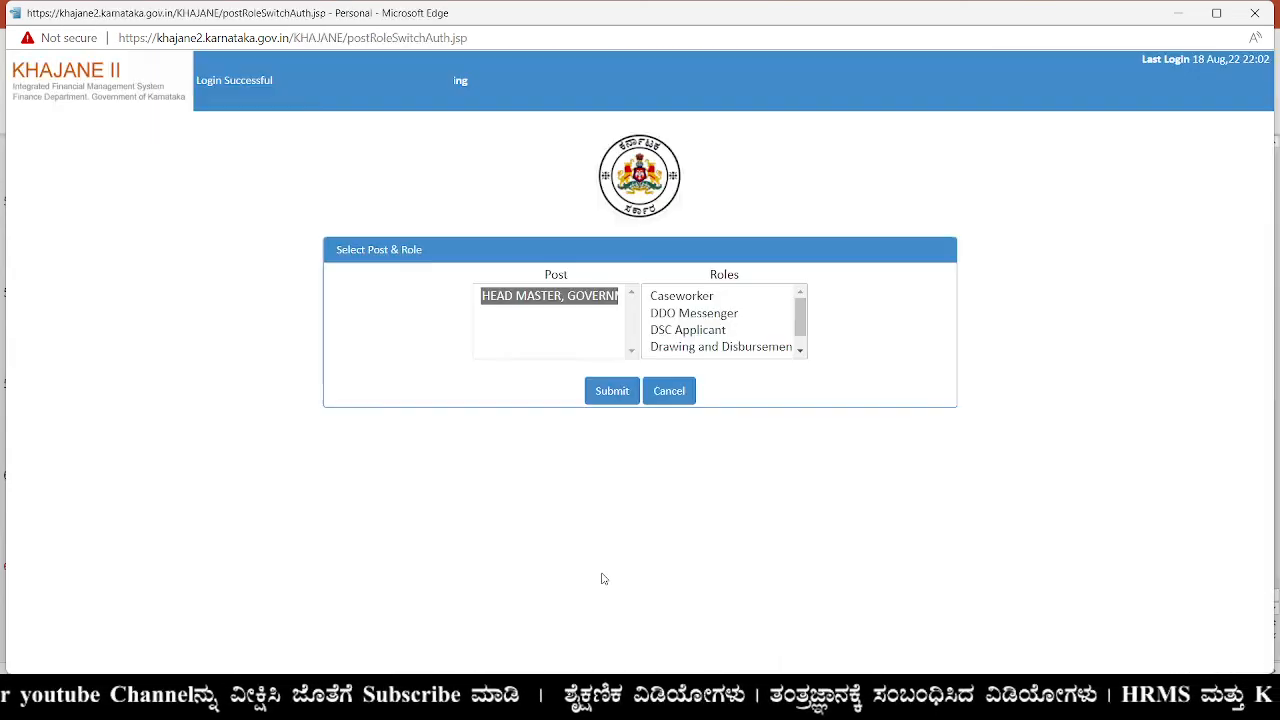
- Enter with the Caseworker role and open the Charge Allowance bill from the Bill for Printing Worklist
click(712, 300)
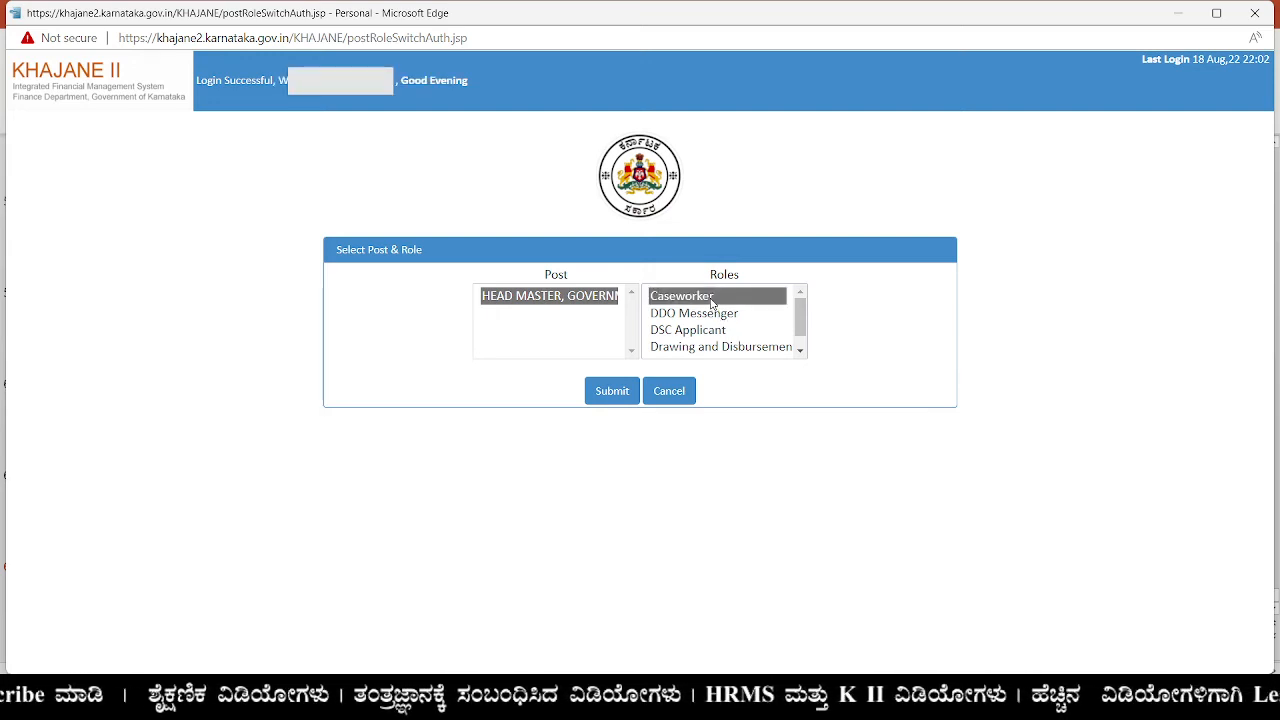
click(612, 391)
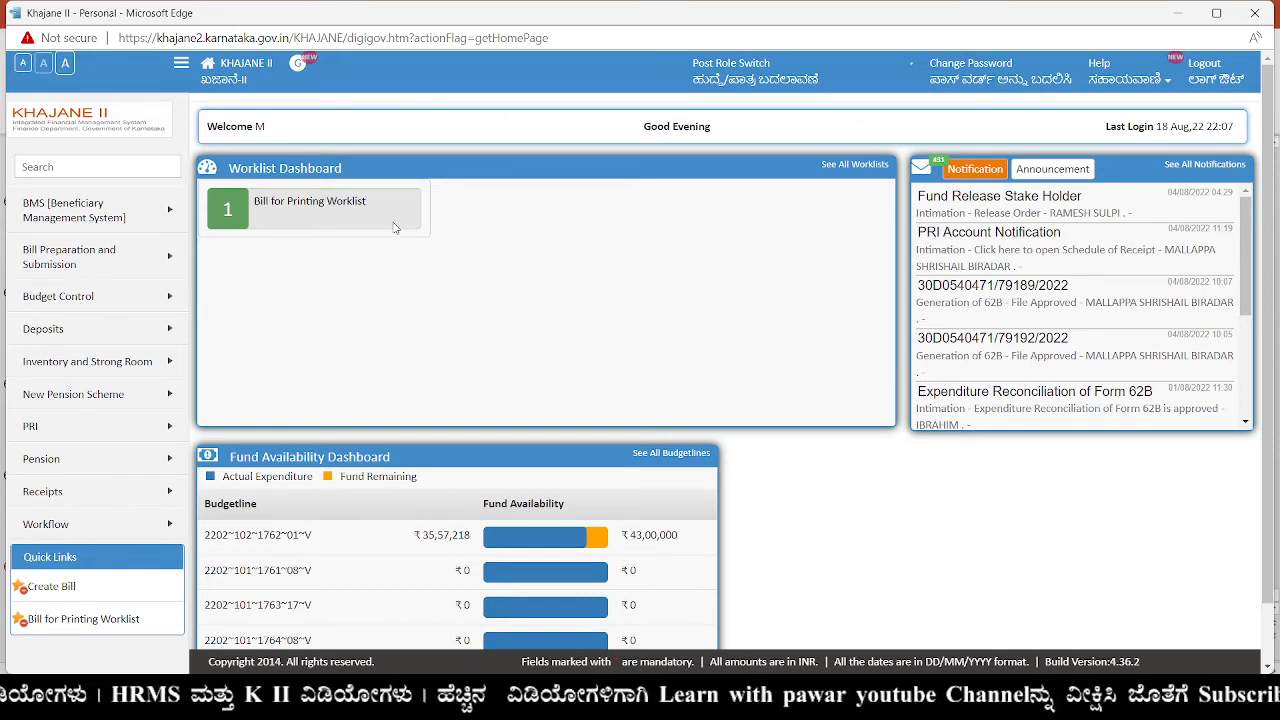
click(394, 228)
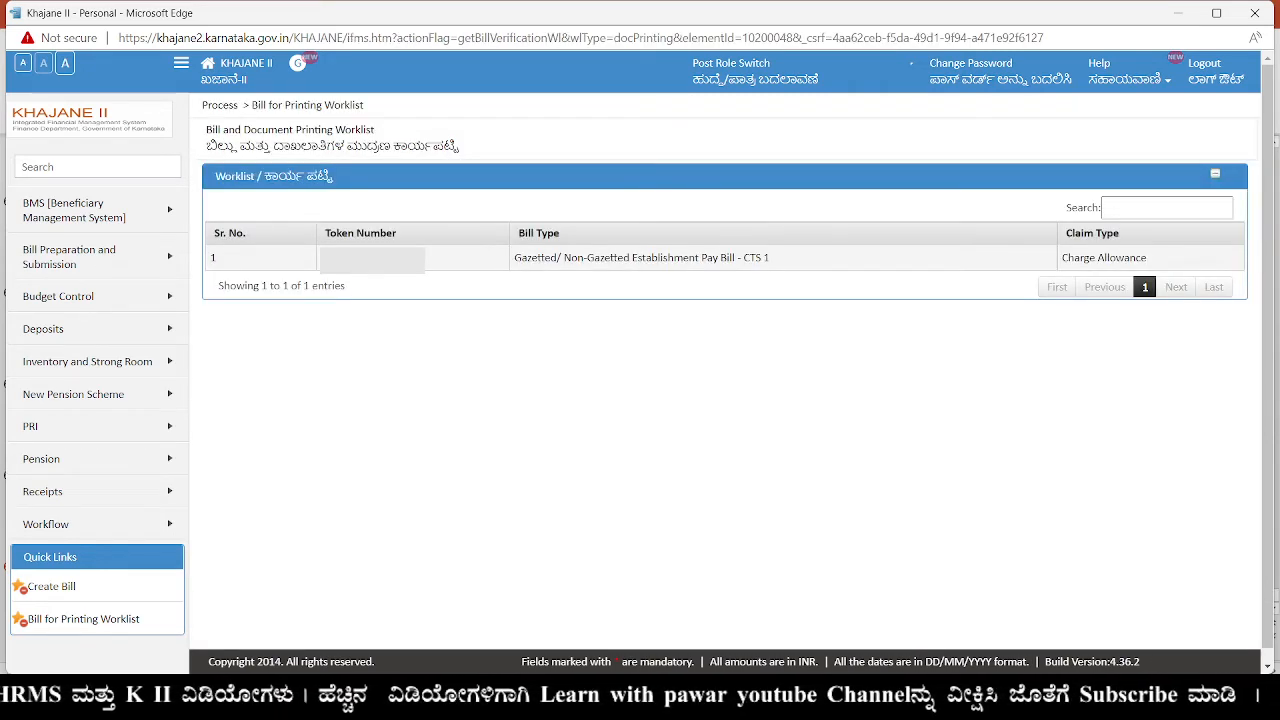
click(369, 271)
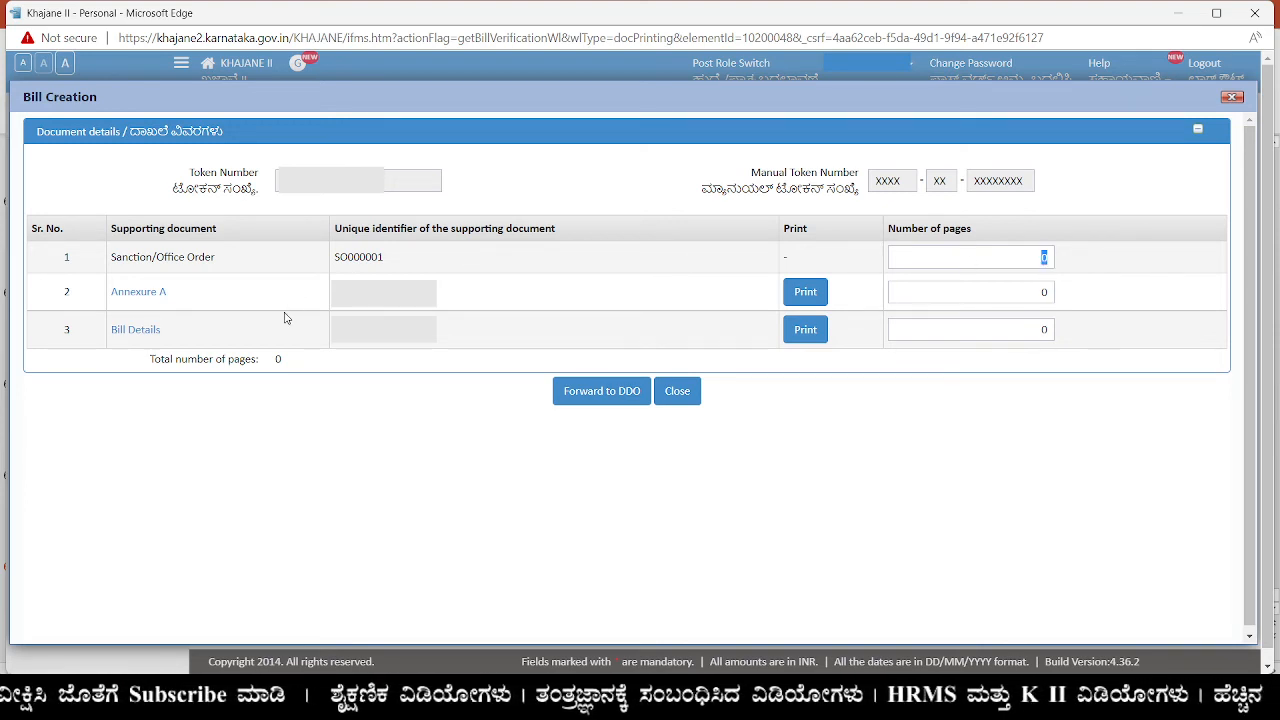
- Print Annexure A and the Bill Details, and enter page counts of 2 for the Sanction/Office Order, 1 for Annexure A and 2 for Bill Details
text(2)
click(805, 292)
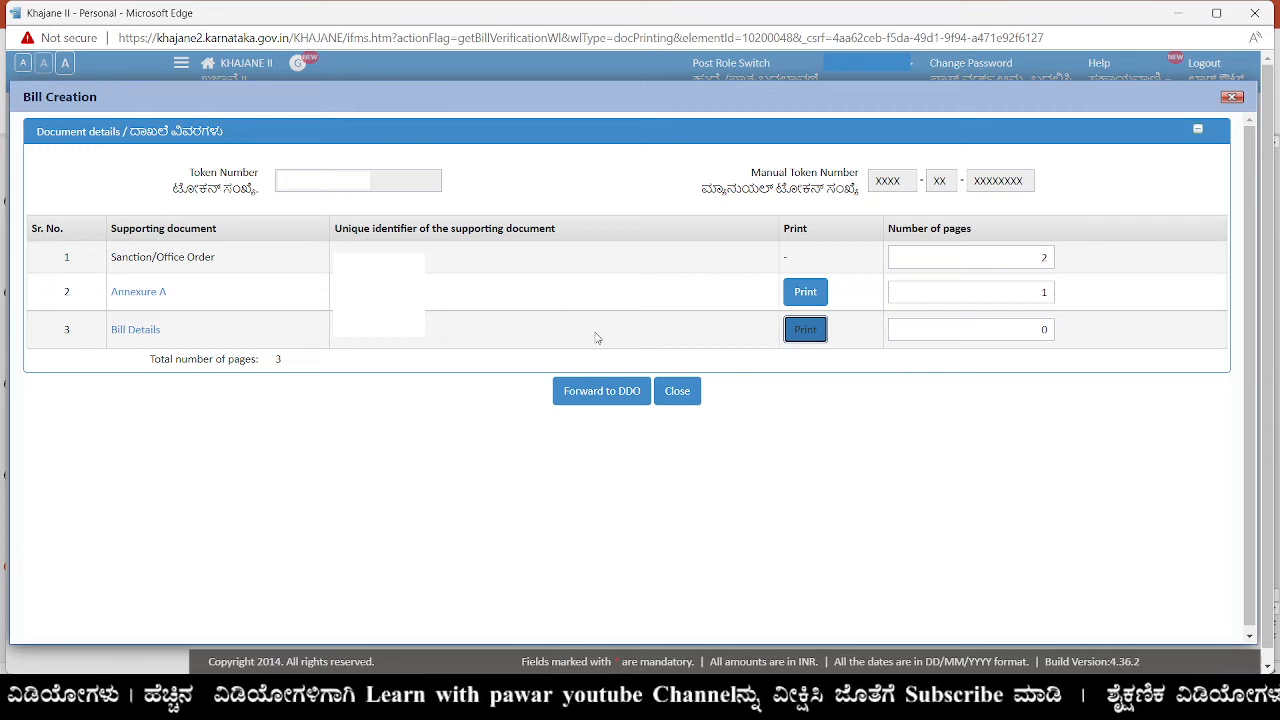
click(806, 330)
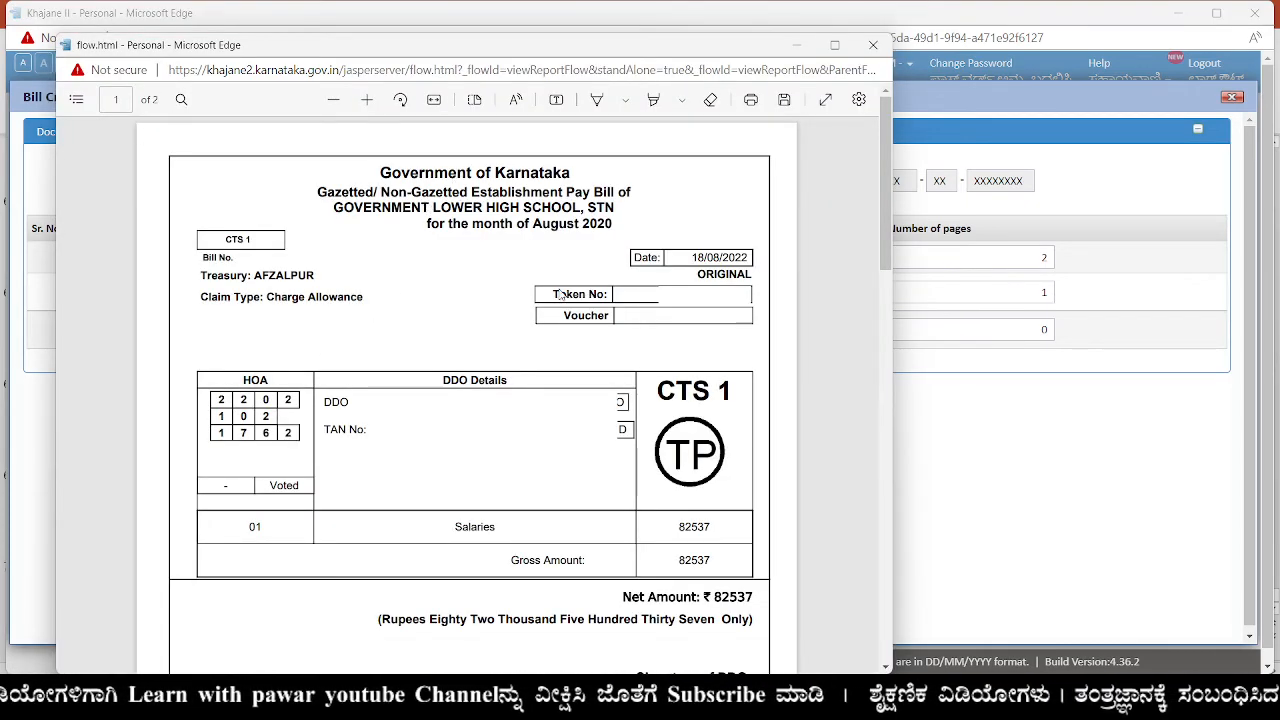
key(ctrl+w)
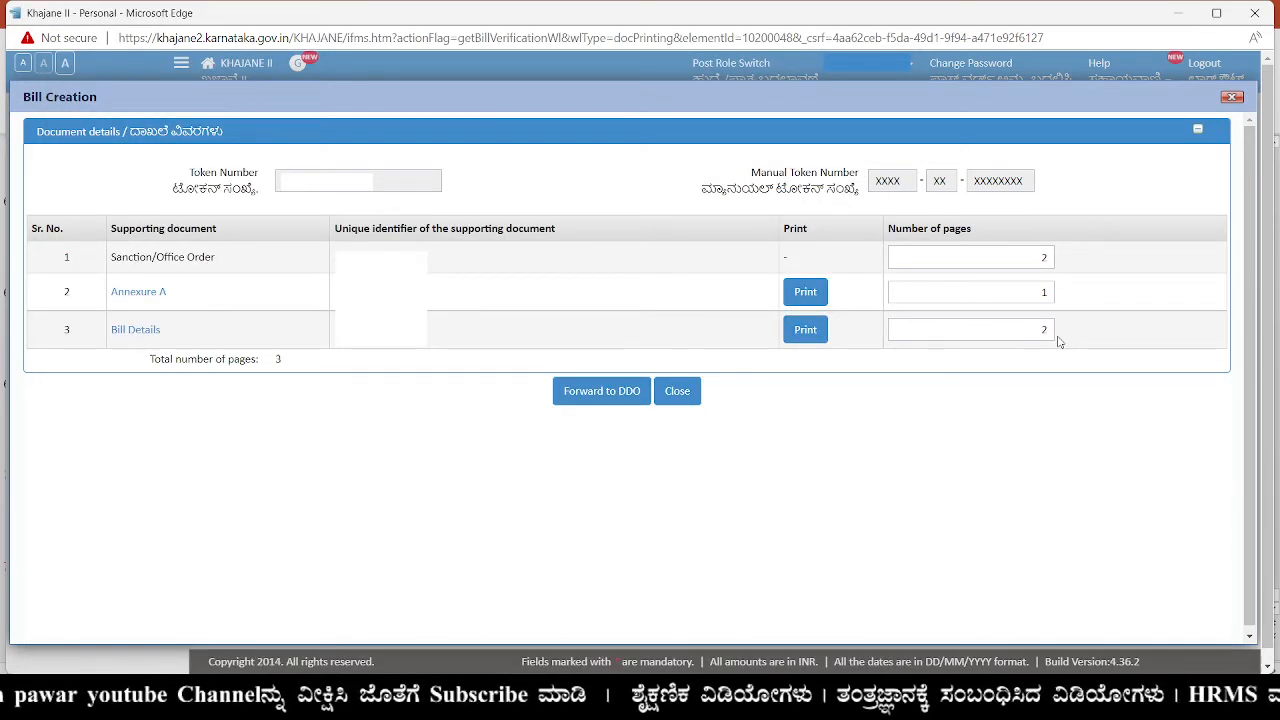
- Forward the bill to the DDO, signing with the digital certificate, and generate its top sheet
click(607, 393)
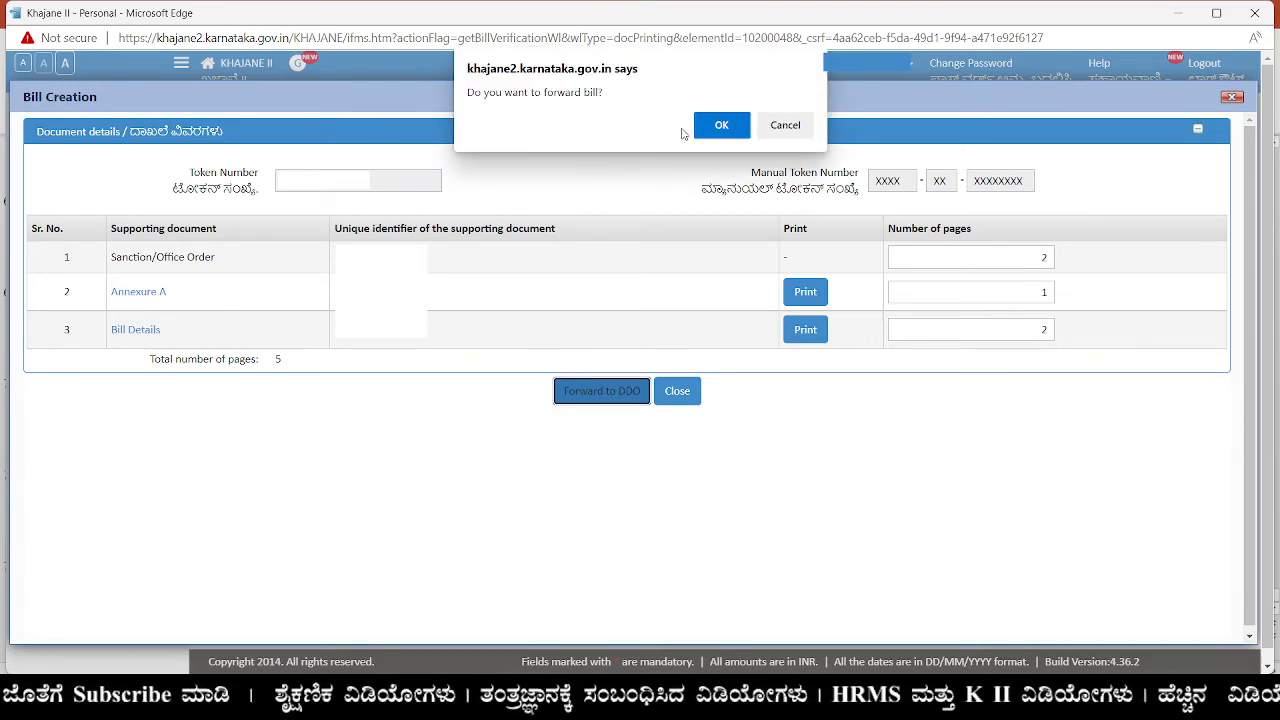
click(729, 133)
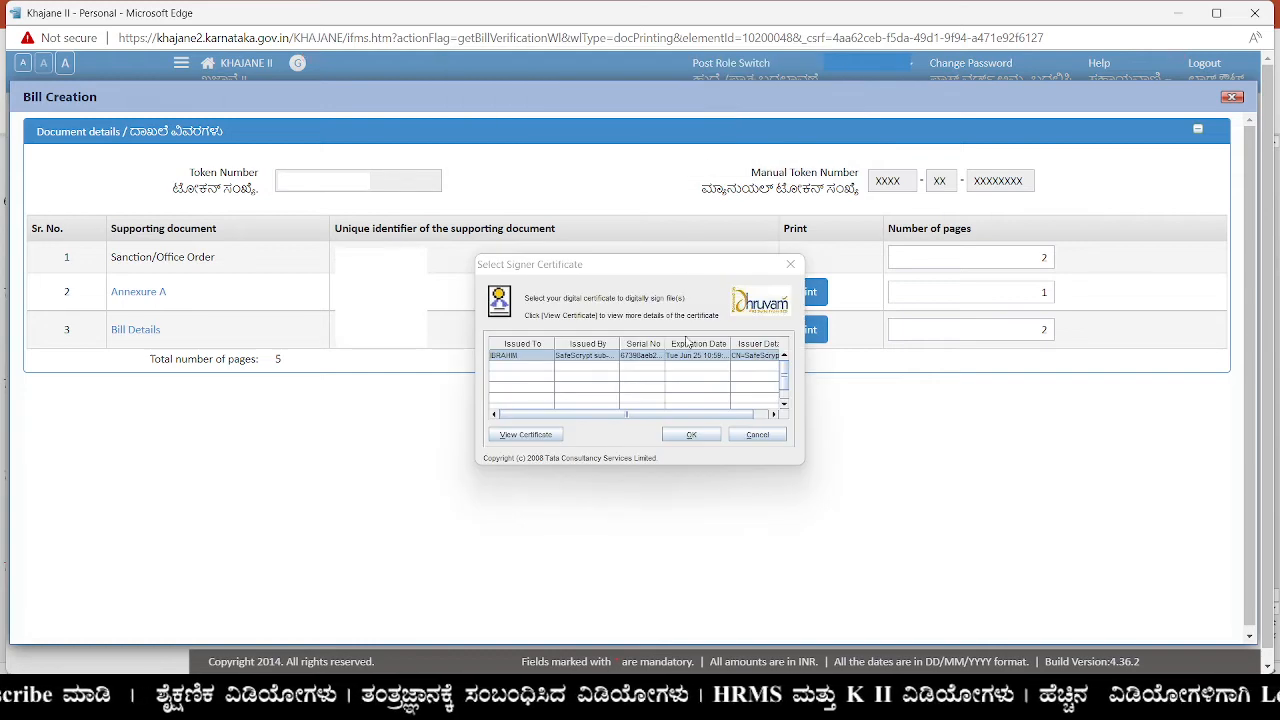
click(711, 433)
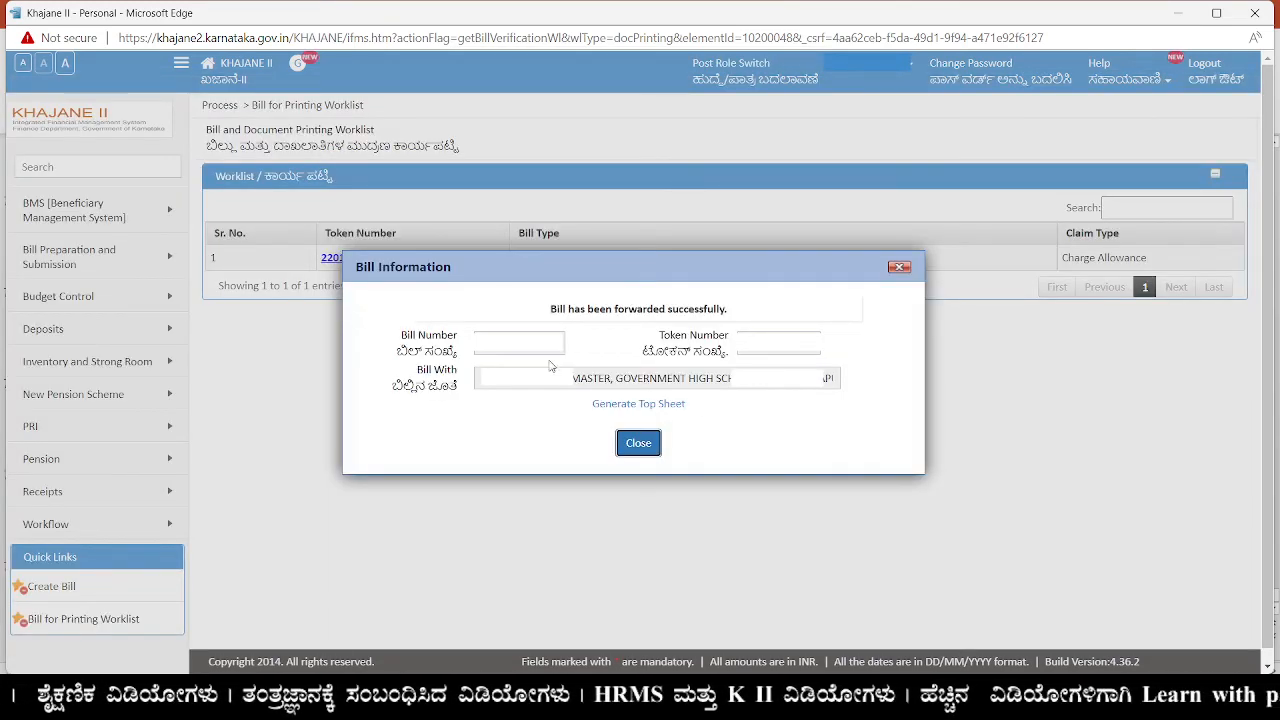
click(673, 405)
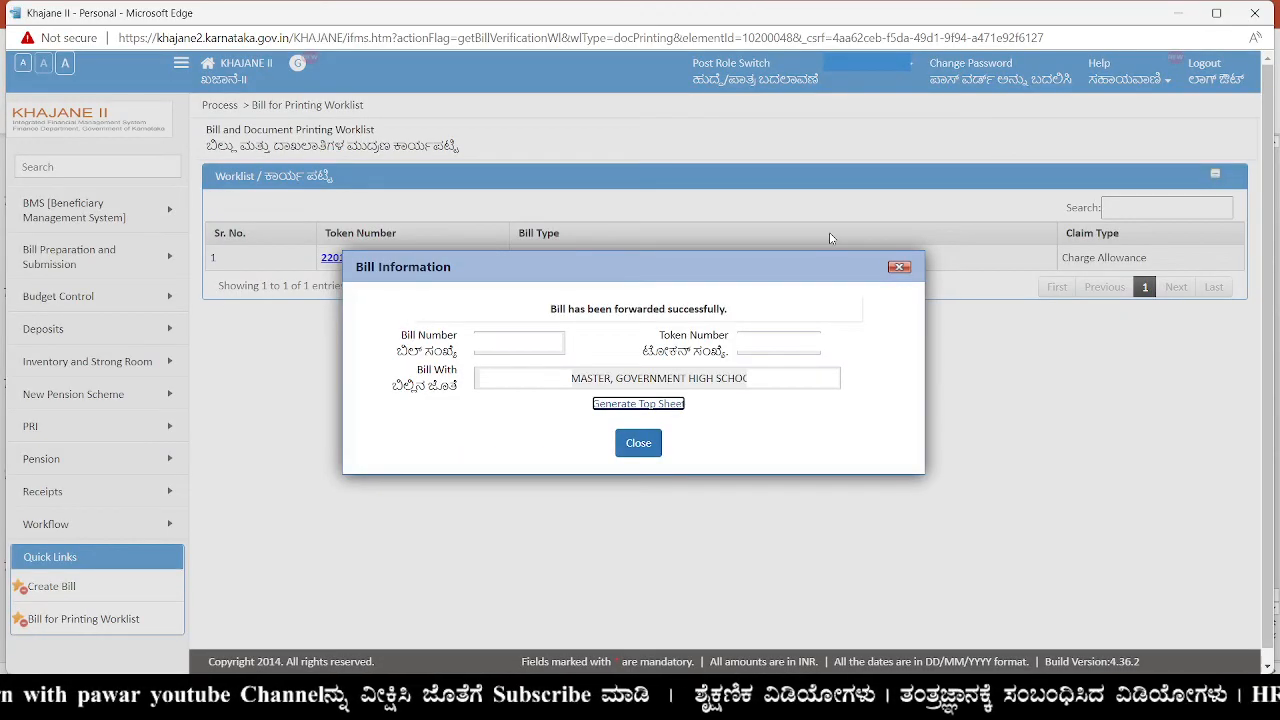
click(638, 443)
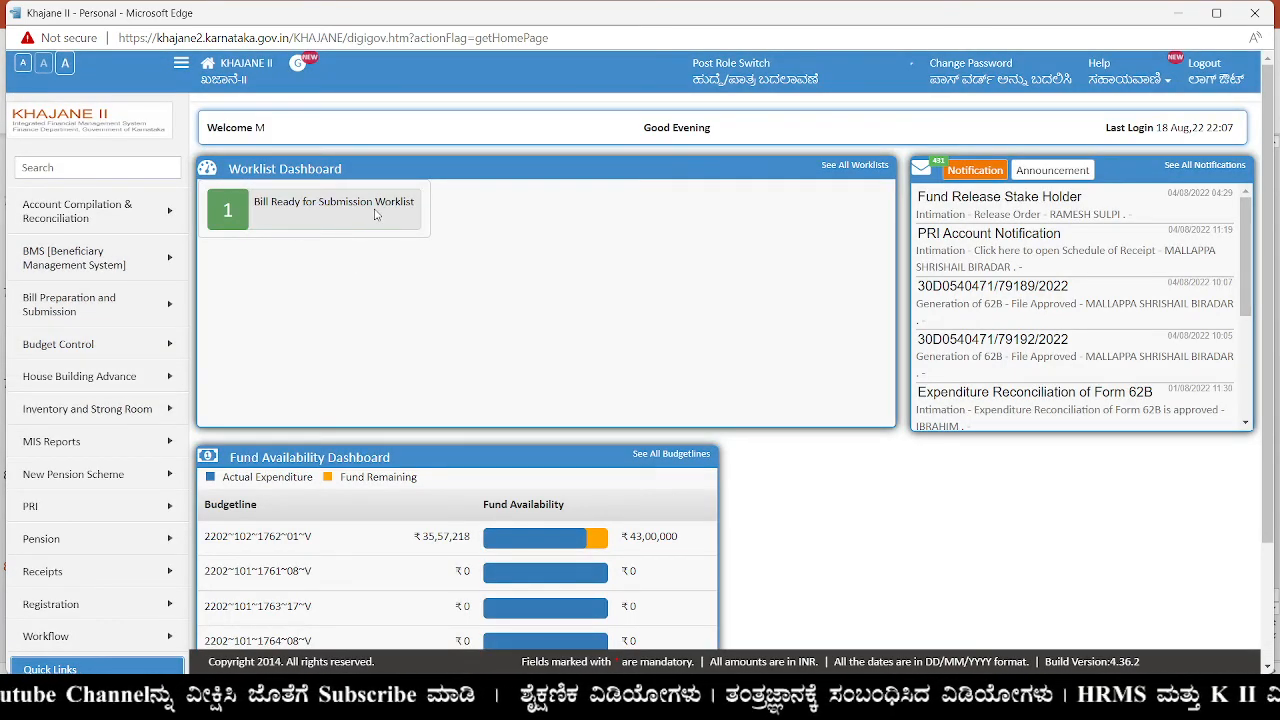
- Open the Charge Allowance bill from the DDO's Bill Ready for Submission Worklist and send it to the Treasury
click(317, 228)
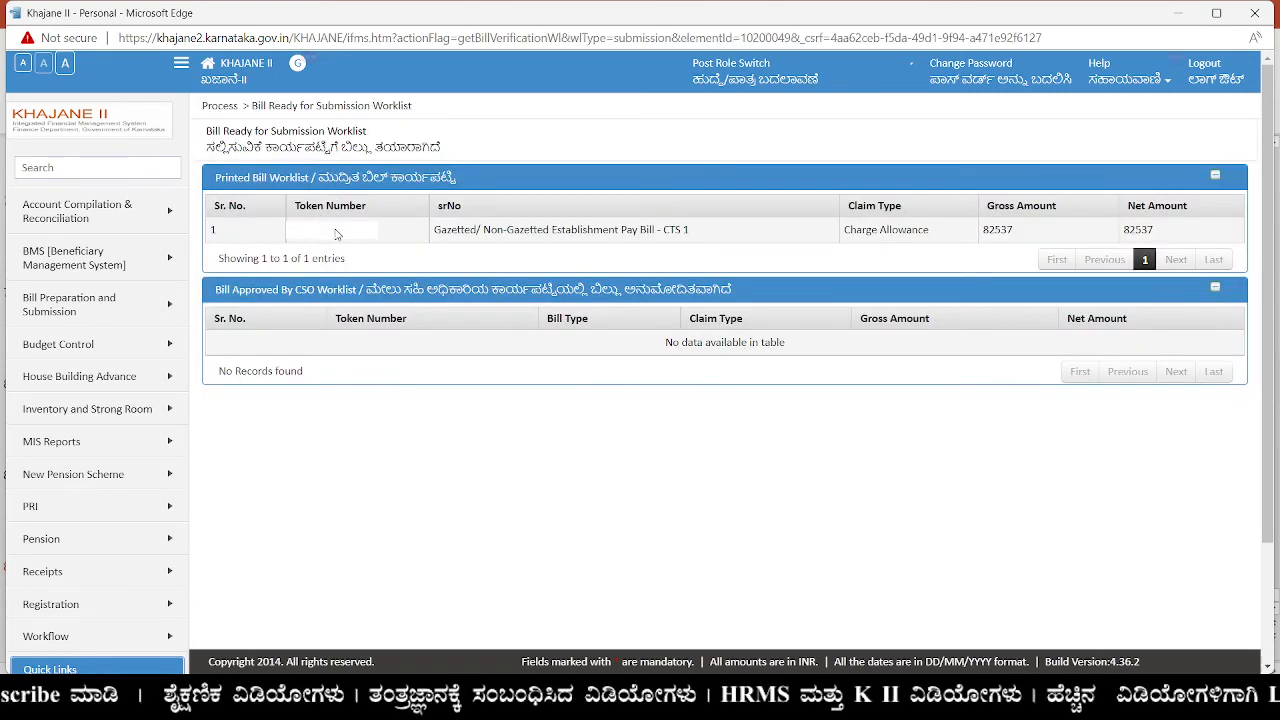
click(336, 234)
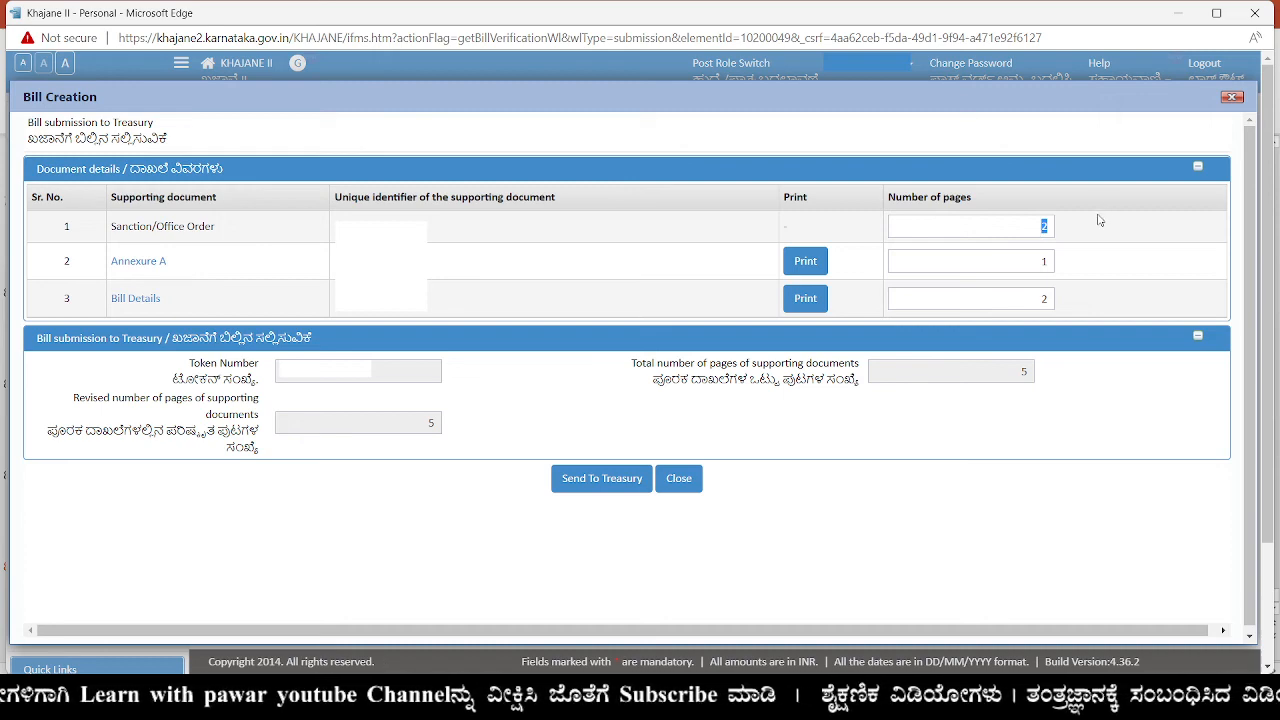
click(607, 477)
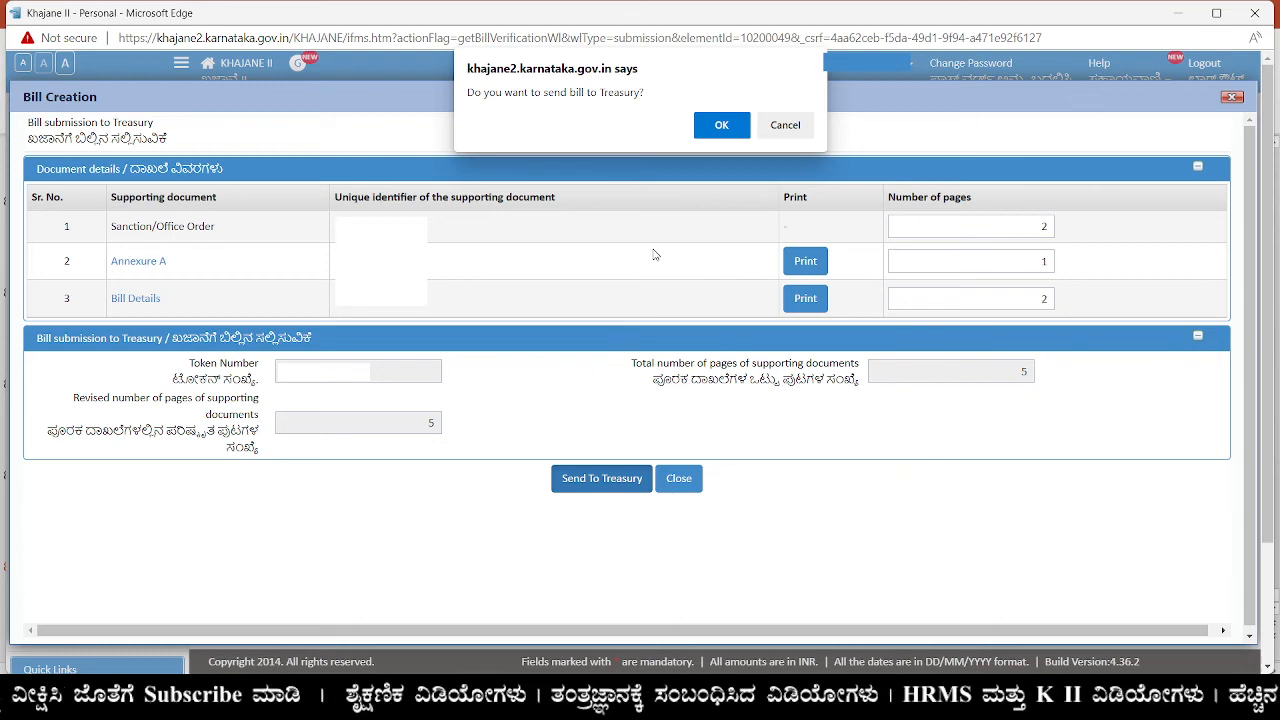
key(Return)
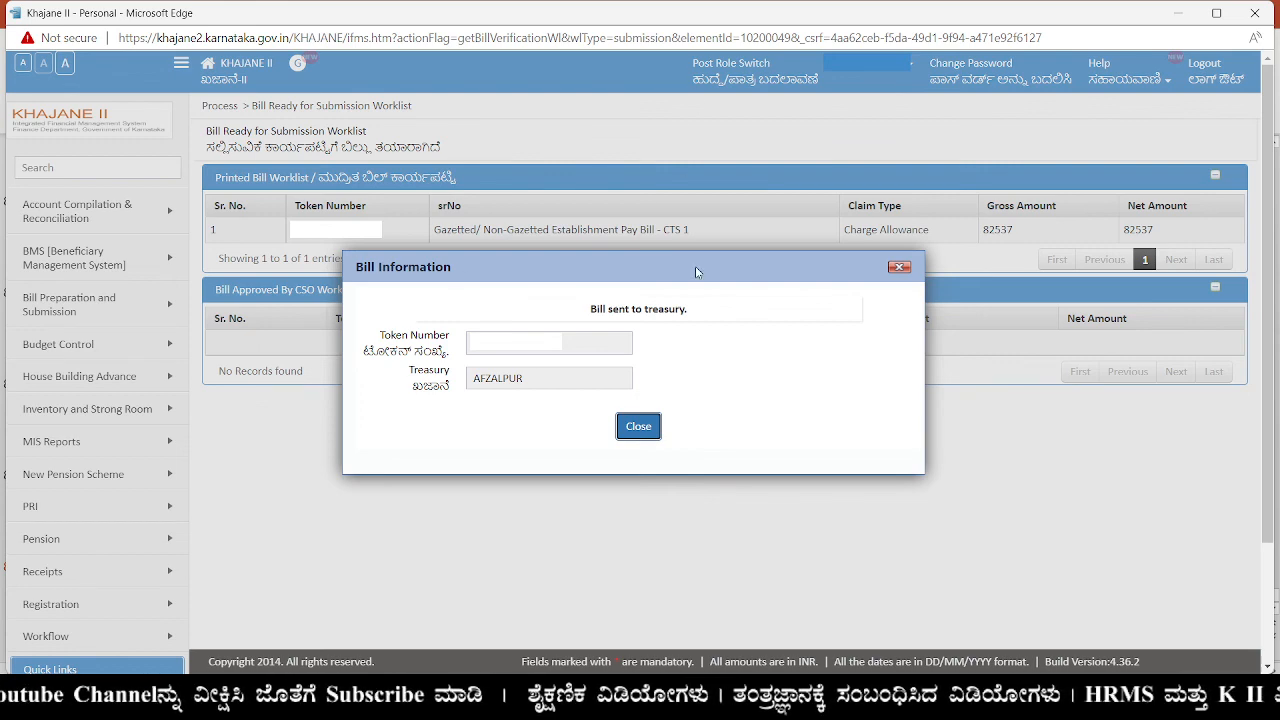
key(Return)
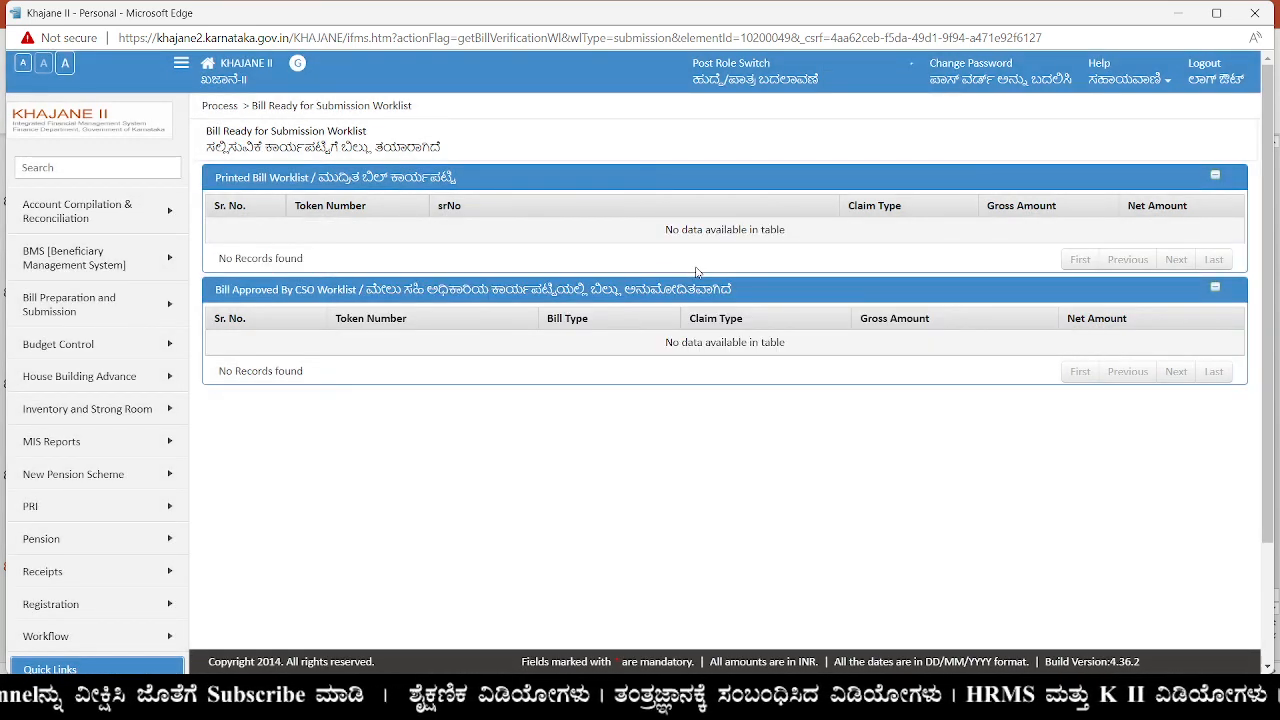